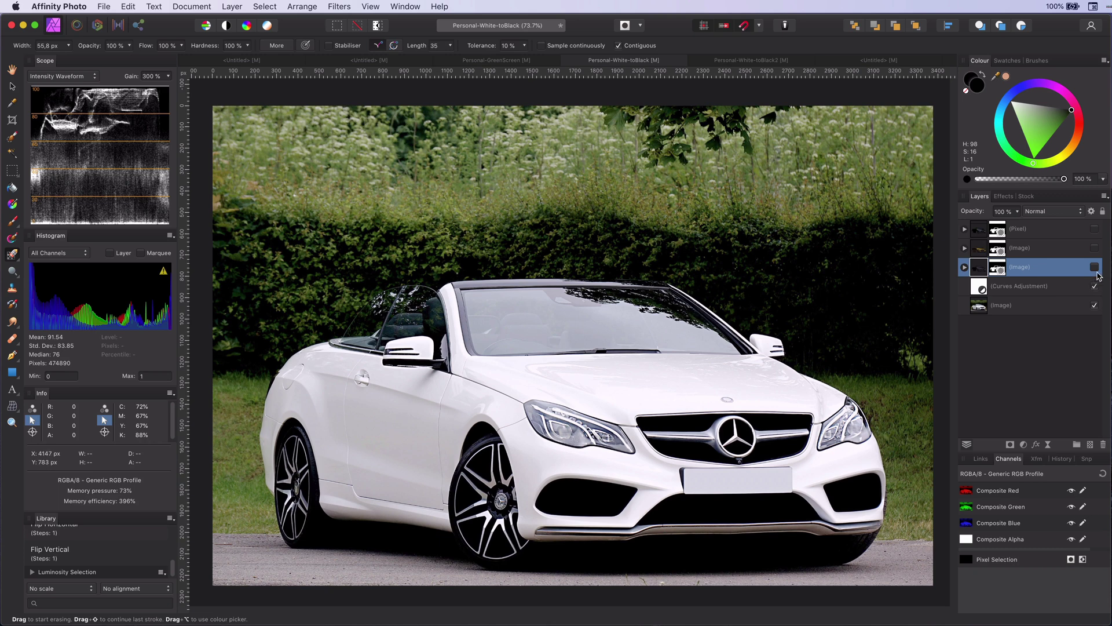
Show the third (Image) group with its Curves-masked layer so the white convertible turns black.
{"action": "left_click", "coordinate": [1094, 268]}
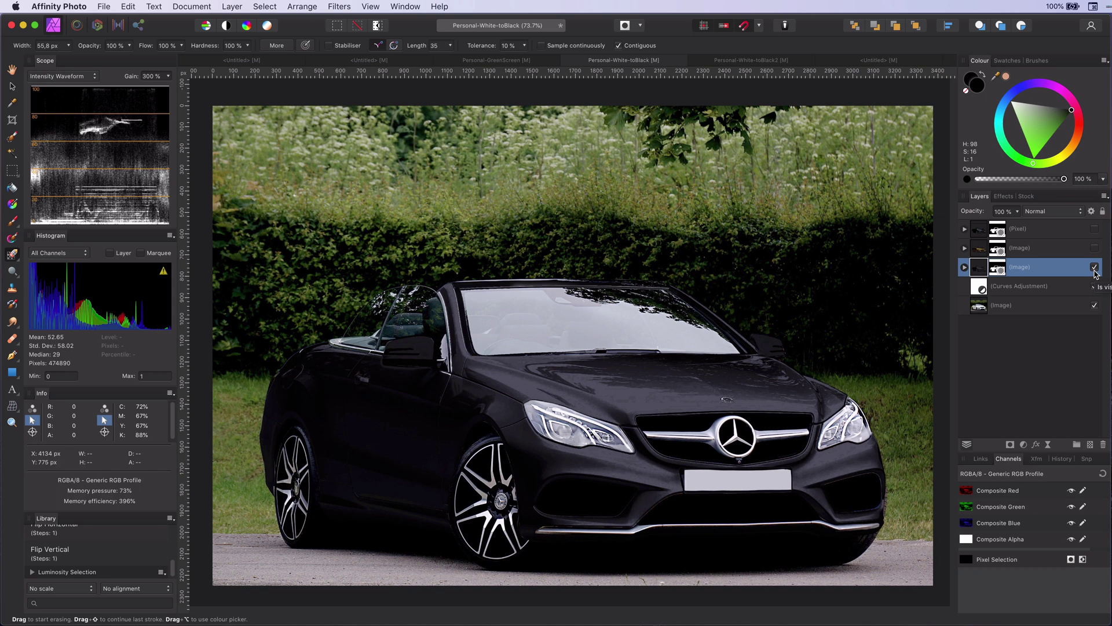
Hide the car group and turn off its Selective Colour, Curves, Black & White and Recolour adjustments.
{"action": "left_click", "coordinate": [1094, 268]}
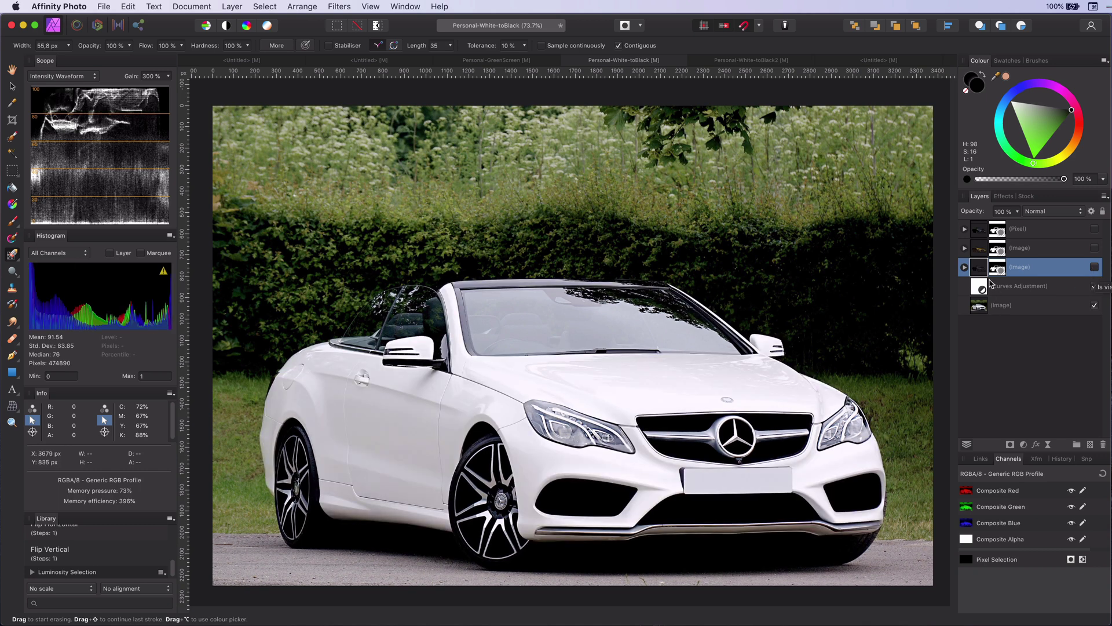
{"action": "left_click", "coordinate": [965, 267]}
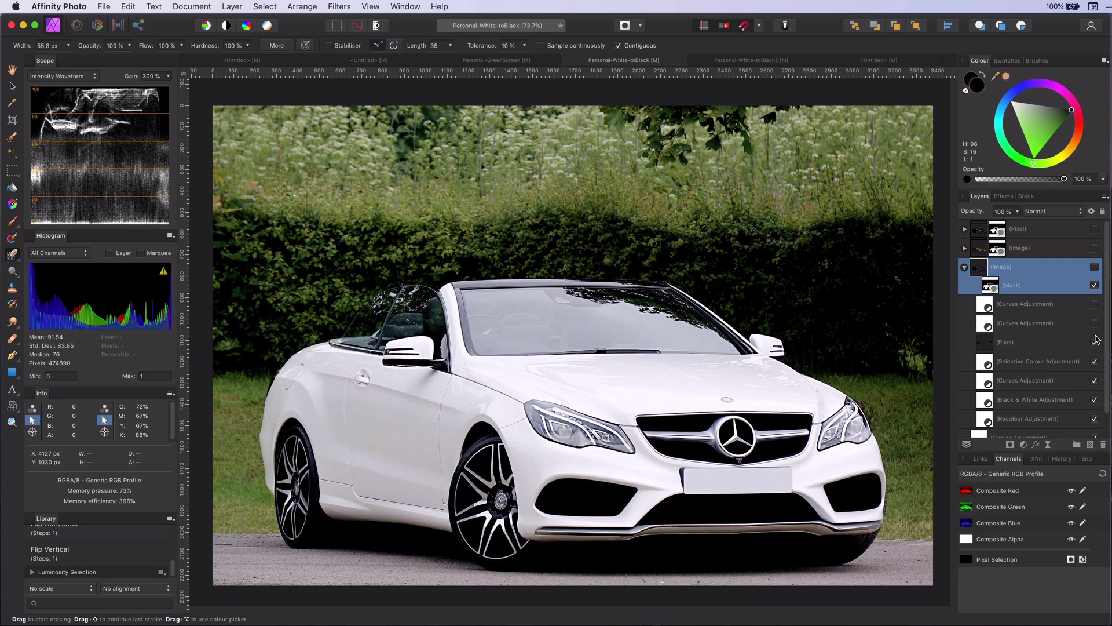
{"action": "left_click", "coordinate": [1095, 361]}
{"action": "left_click", "coordinate": [1095, 380]}
{"action": "left_click", "coordinate": [1094, 399]}
{"action": "left_click", "coordinate": [1095, 418]}
{"action": "scroll", "coordinate": [1096, 418], "scroll_direction": "down", "scroll_amount": 1}
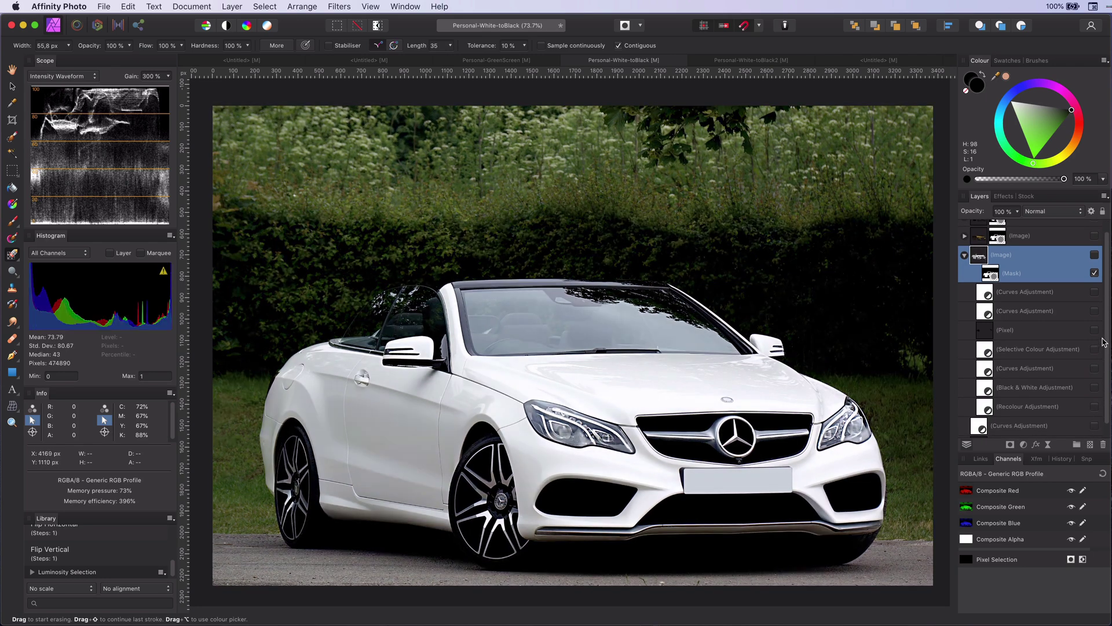
{"action": "scroll", "coordinate": [1100, 324], "scroll_direction": "down", "scroll_amount": 1}
Show the car Image layer, then check its mask and the background photo by toggling each off and on.
{"action": "left_click", "coordinate": [1094, 239]}
{"action": "left_click", "coordinate": [1094, 258]}
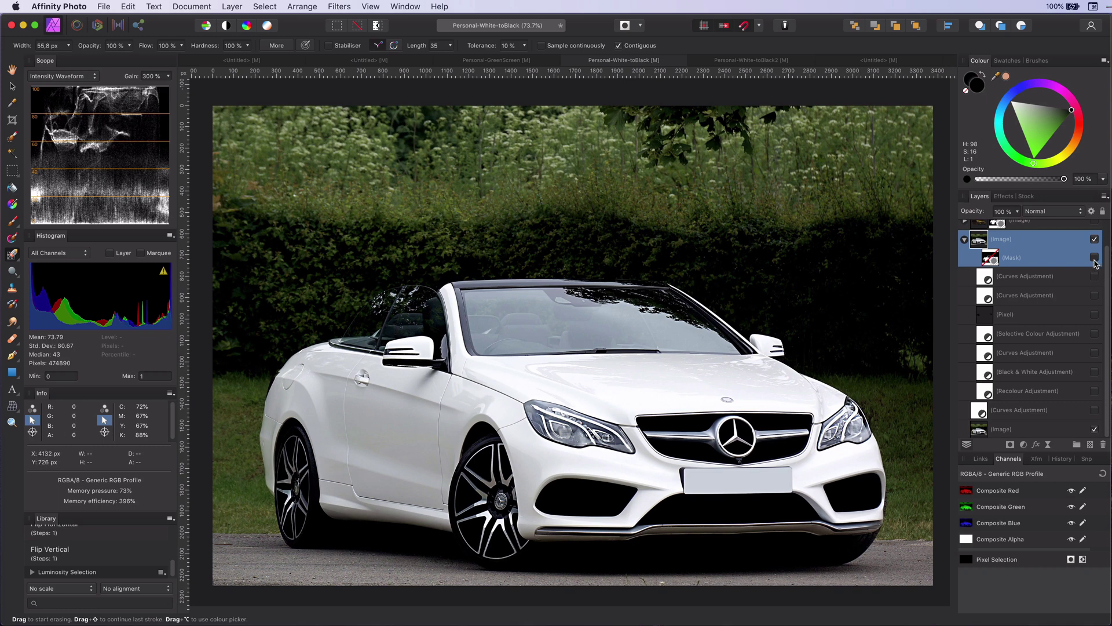
{"action": "left_click", "coordinate": [1095, 257]}
{"action": "left_click", "coordinate": [1094, 430]}
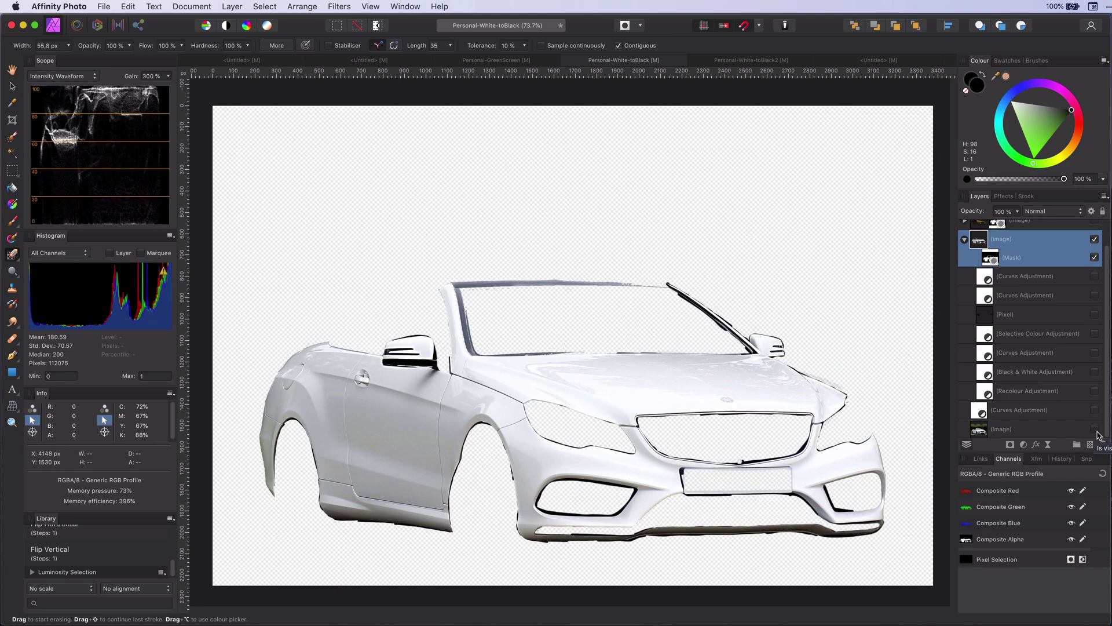
{"action": "left_click", "coordinate": [1094, 430]}
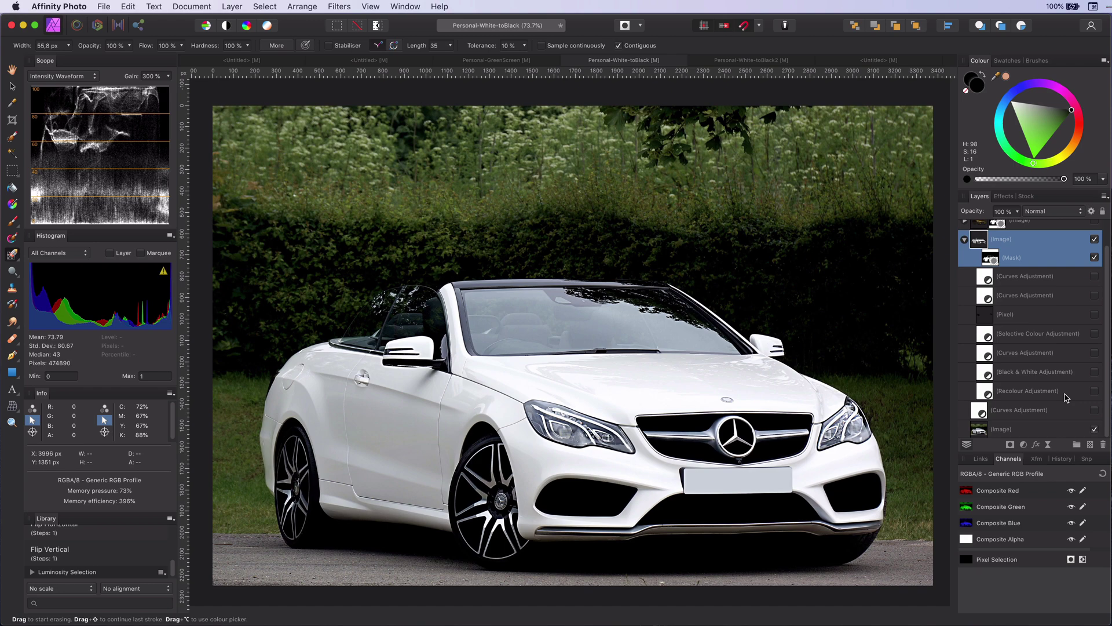
Re-enable the Recolour adjustment, keeping Lightness at -100% and Soft Light blend mode.
{"action": "left_click", "coordinate": [1066, 397]}
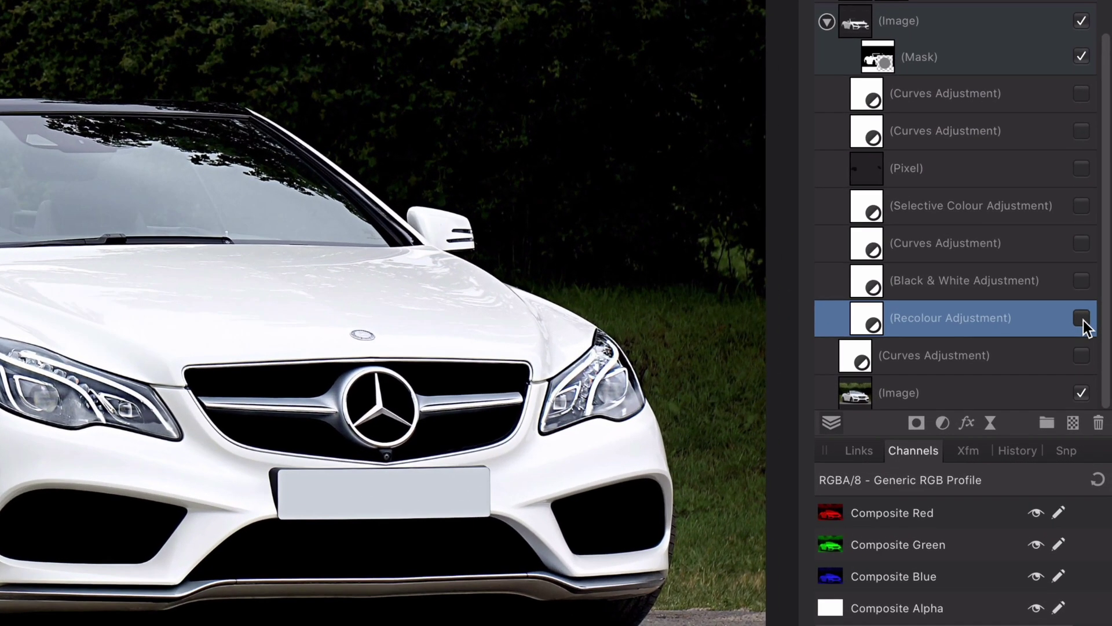
{"action": "left_click", "coordinate": [1094, 391]}
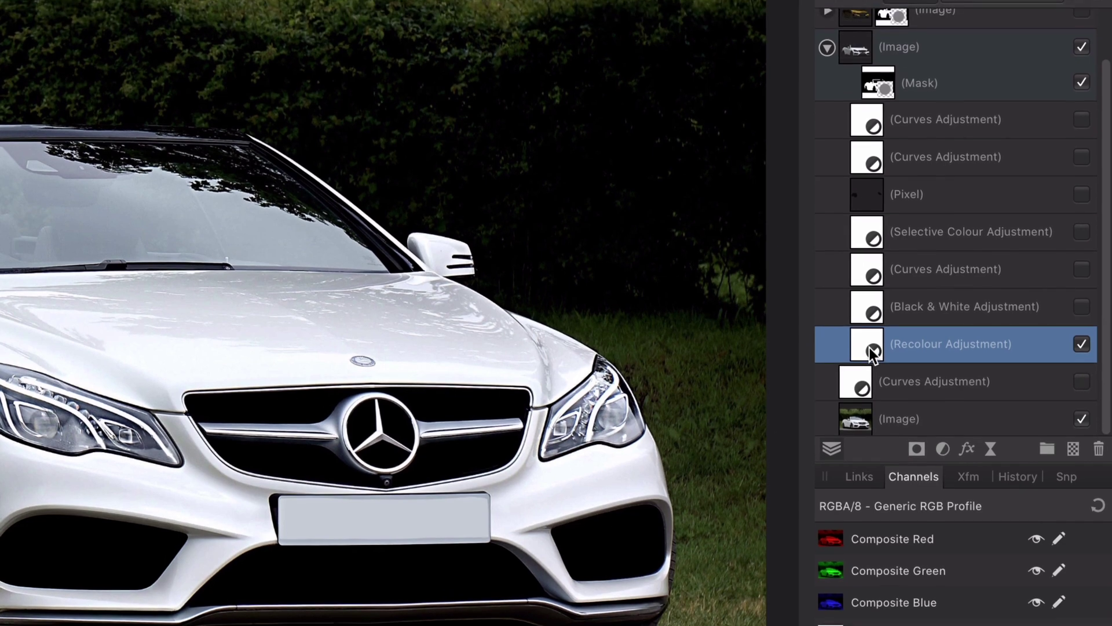
{"action": "double_click", "coordinate": [871, 321]}
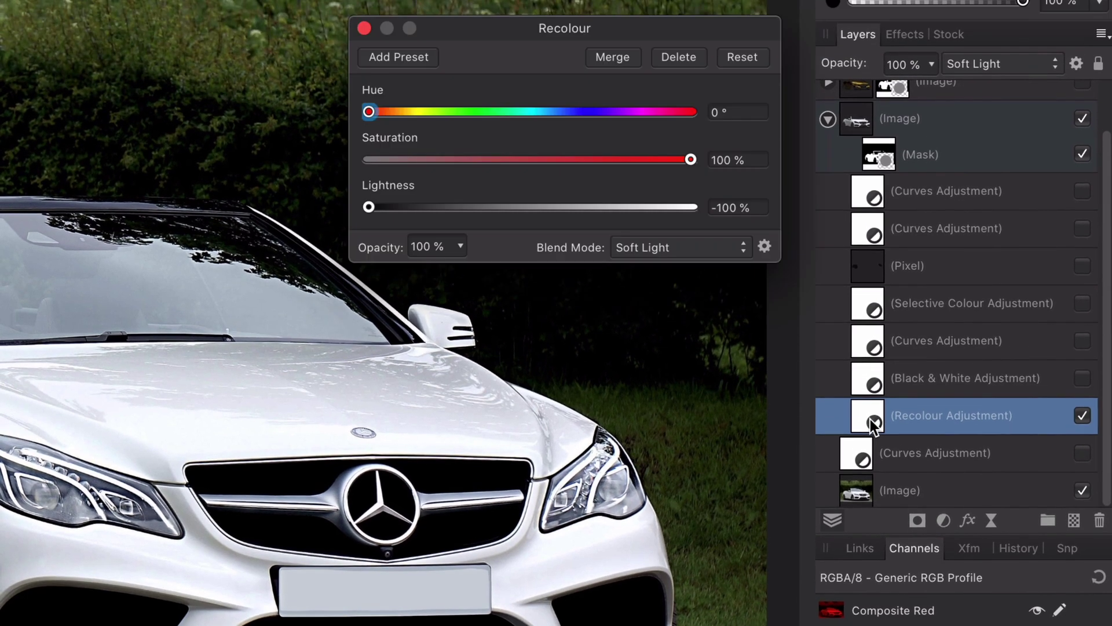
{"action": "left_click_drag", "start_coordinate": [371, 207], "coordinate": [272, 210]}
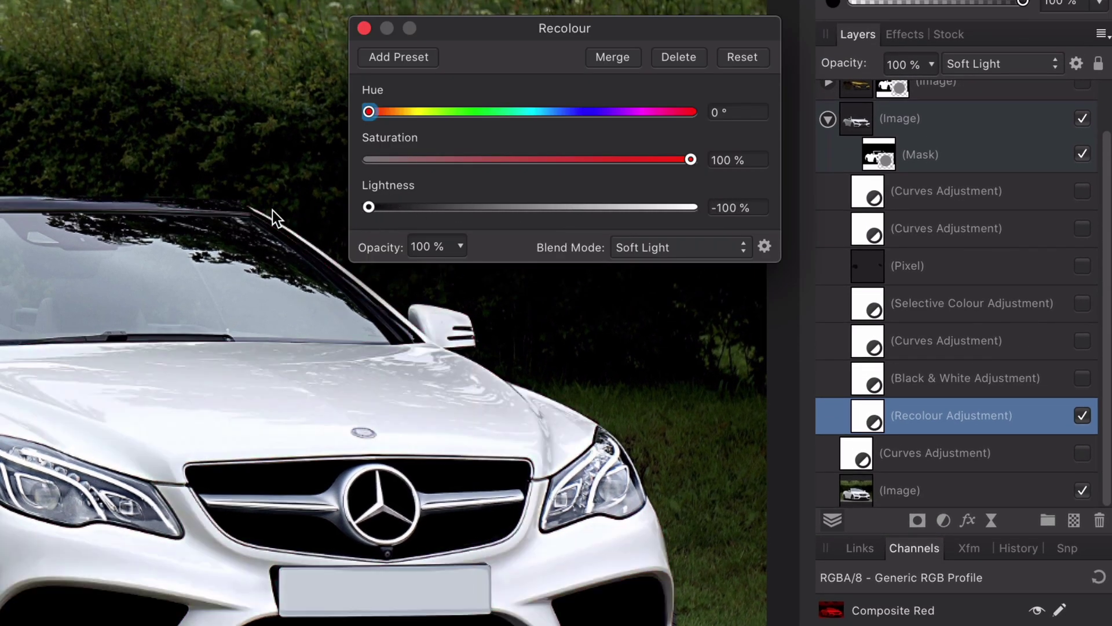
{"action": "left_click", "coordinate": [672, 251]}
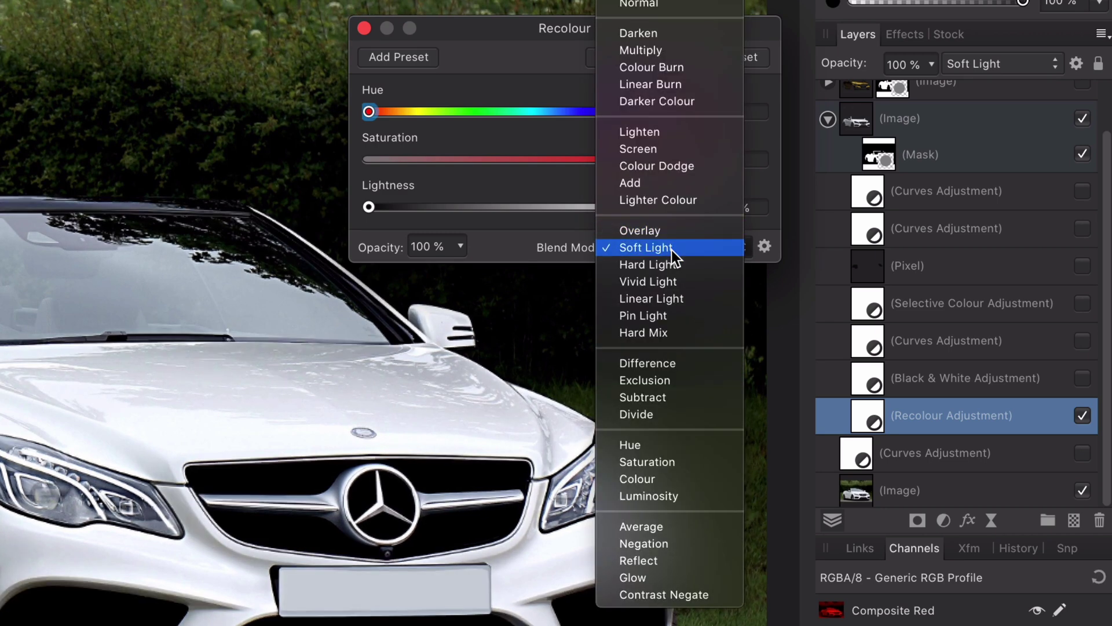
{"action": "left_click", "coordinate": [672, 249]}
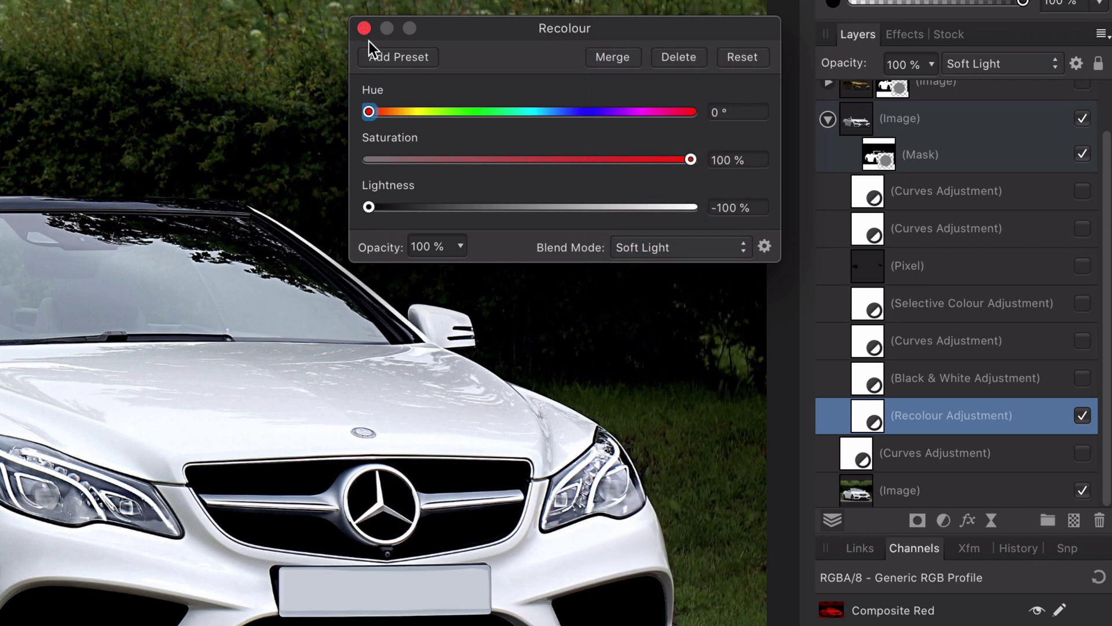
{"action": "left_click", "coordinate": [365, 33]}
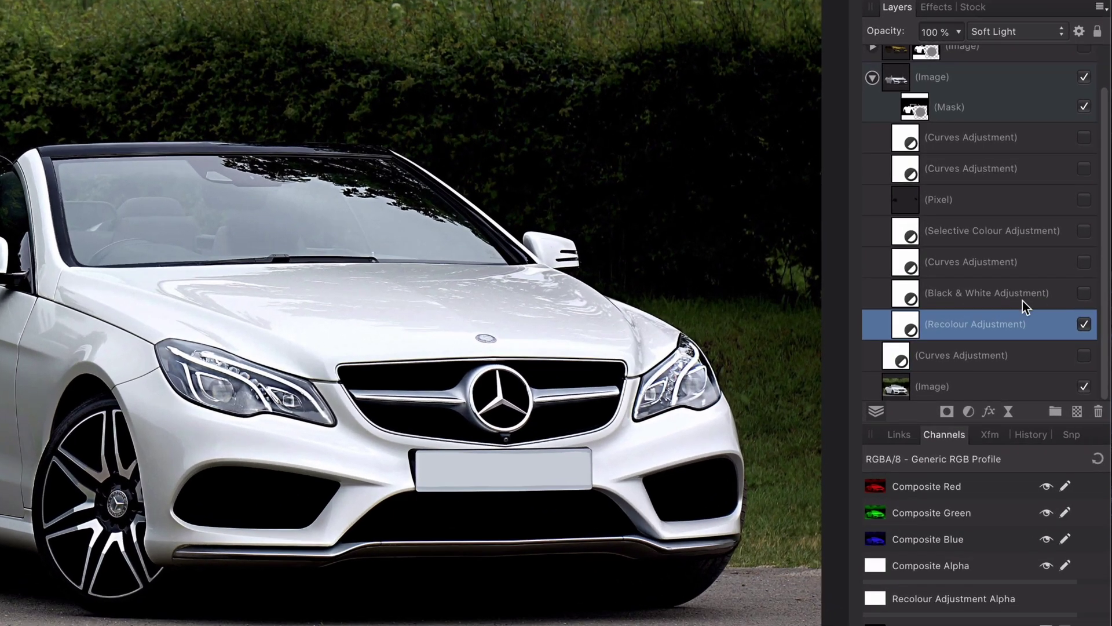
Turn on the Black & White adjustment and the Curves adjustment above it.
{"action": "double_click", "coordinate": [1023, 301]}
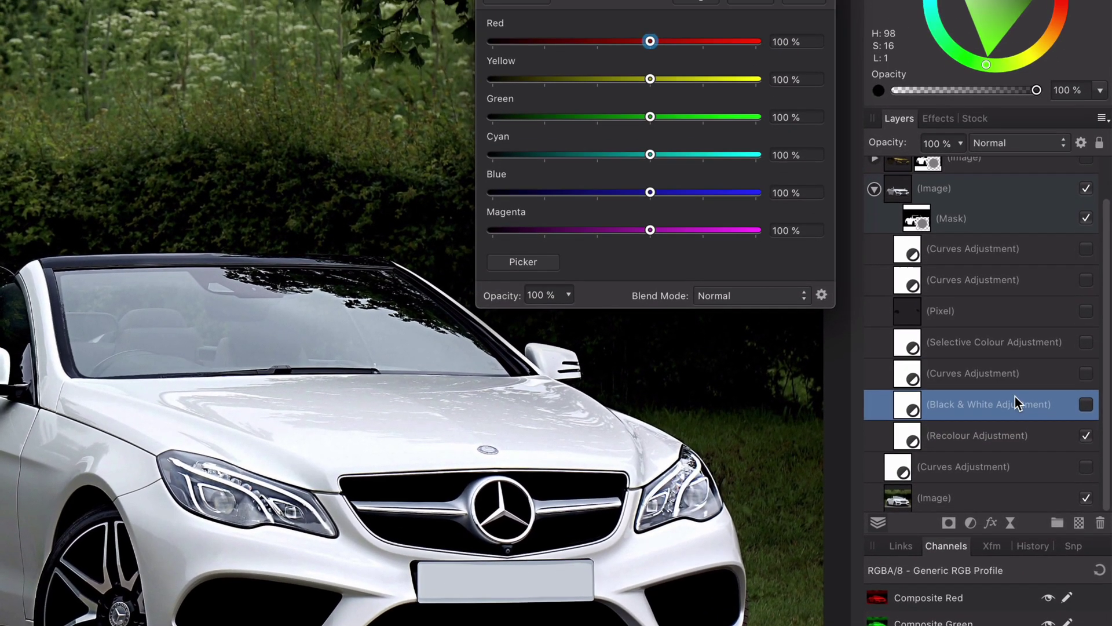
{"action": "left_click", "coordinate": [1086, 405]}
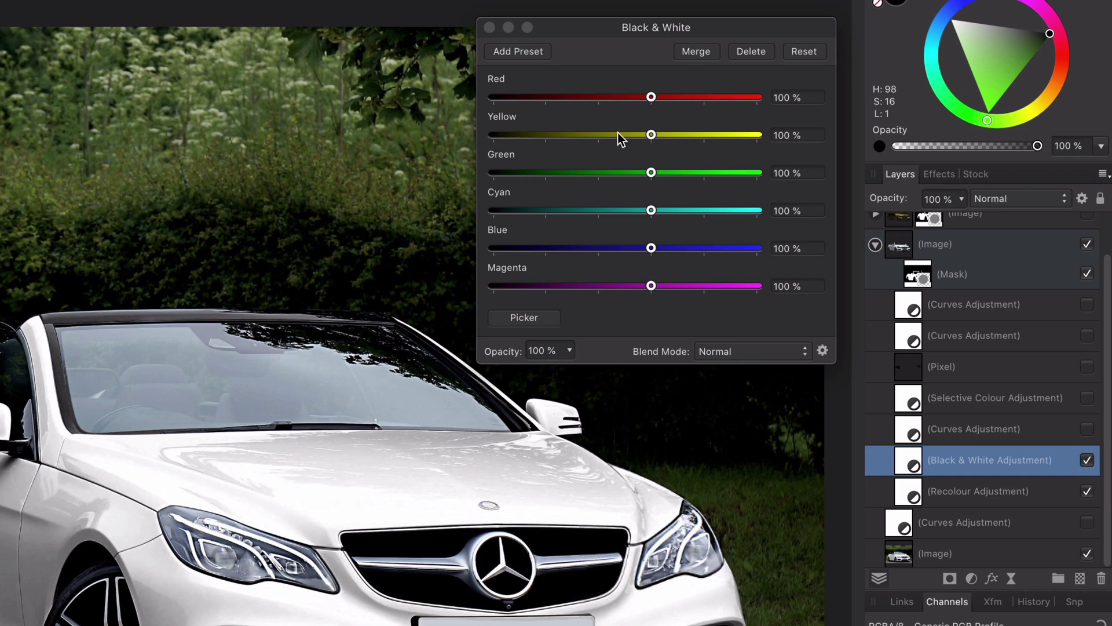
{"action": "left_click", "coordinate": [489, 27]}
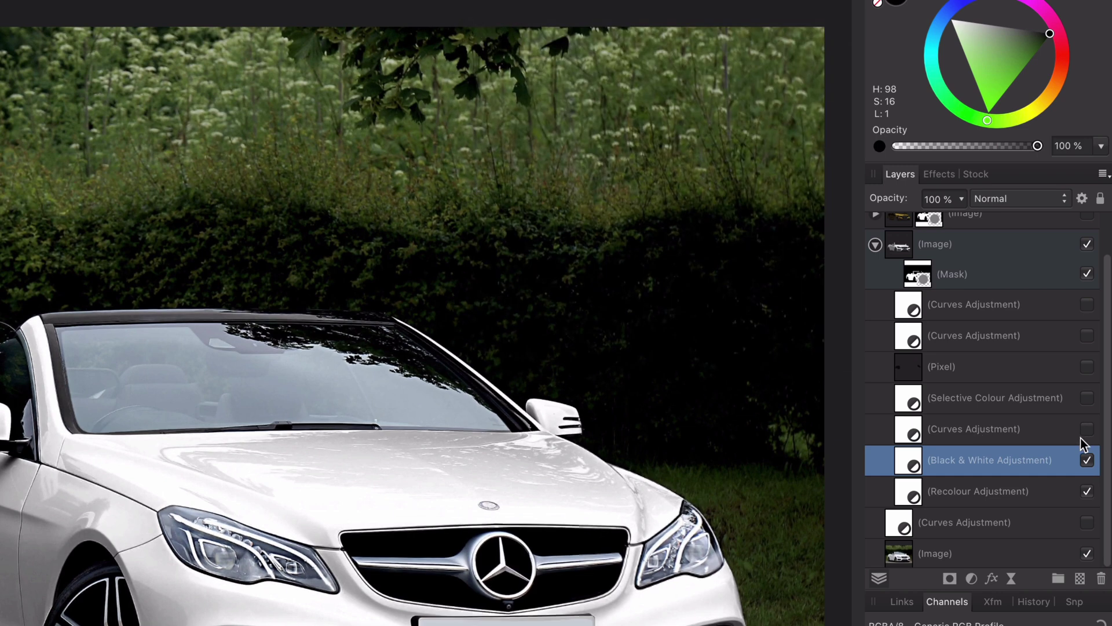
{"action": "left_click", "coordinate": [1007, 438]}
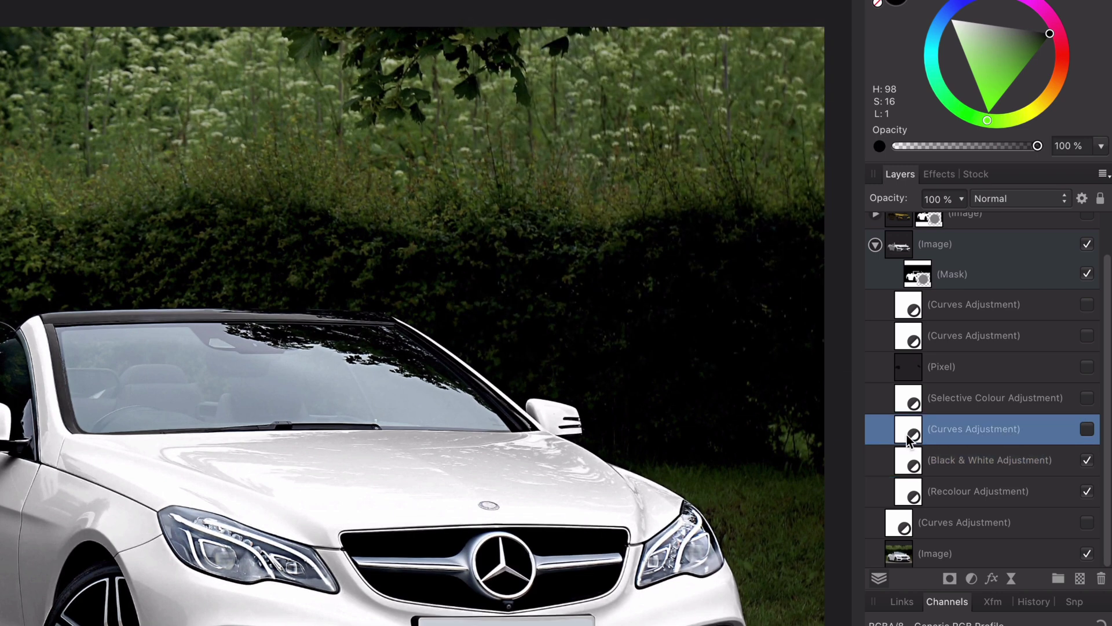
Darken the car further by dragging the Curves adjustment's bottom point.
{"action": "left_click", "coordinate": [1087, 429]}
{"action": "left_click", "coordinate": [1087, 429]}
{"action": "double_click", "coordinate": [912, 426]}
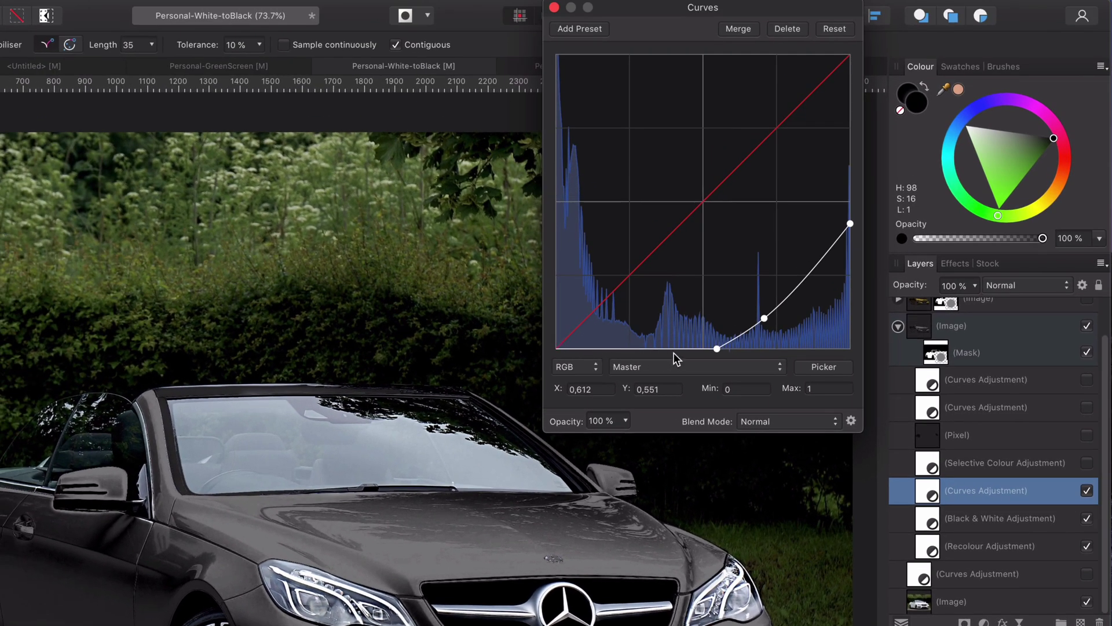
{"action": "left_click_drag", "start_coordinate": [717, 349], "coordinate": [769, 322]}
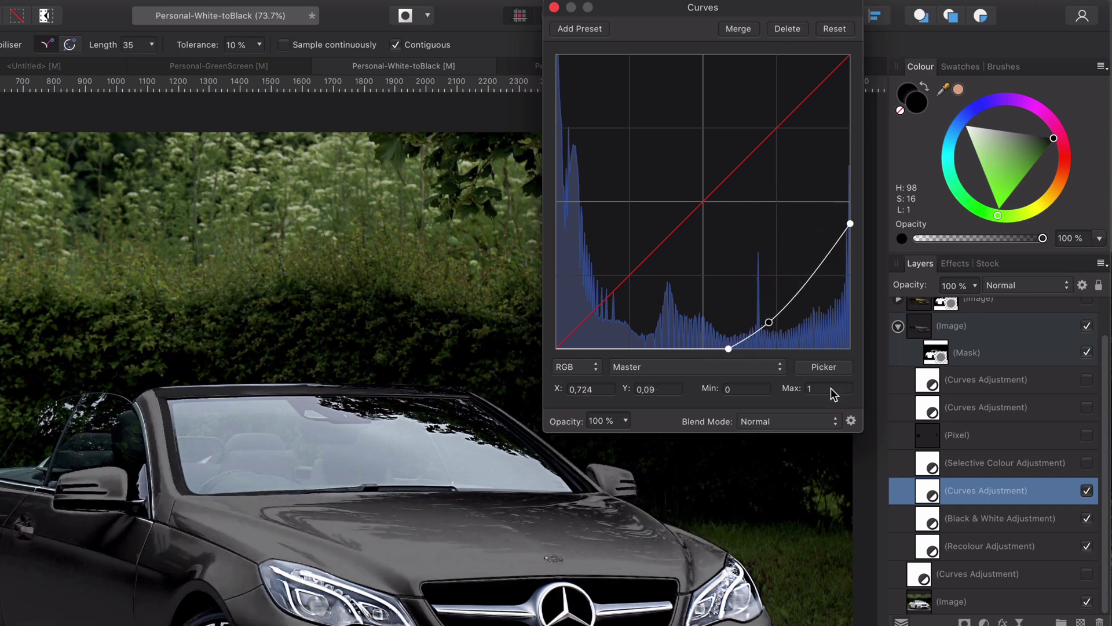
Set the Curves layer's underlying blend range to 60% and close its settings.
{"action": "left_click", "coordinate": [850, 422]}
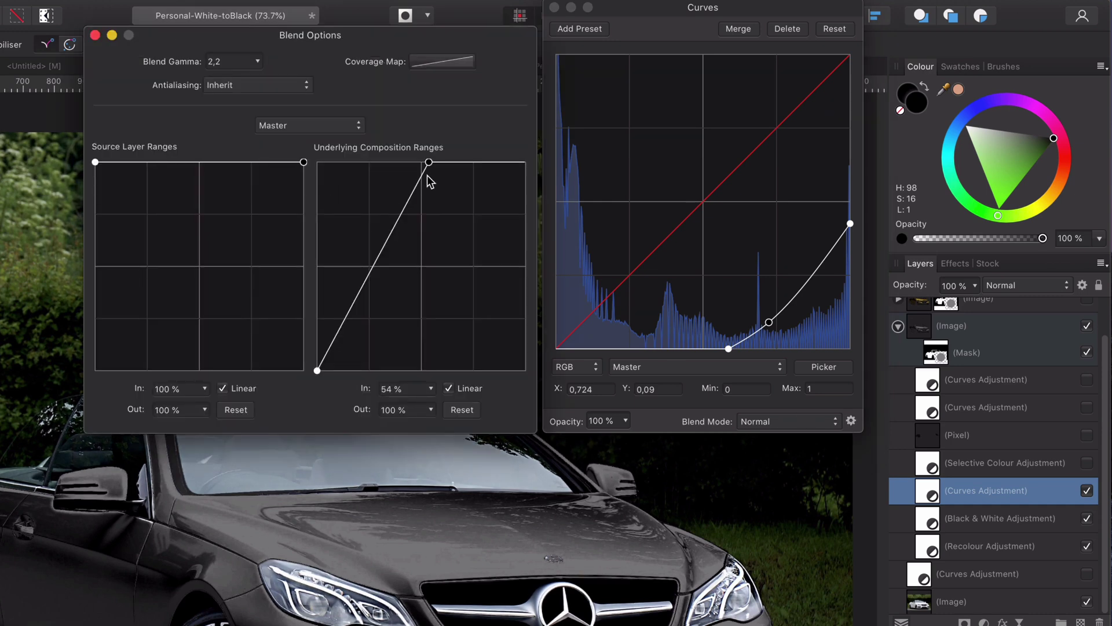
{"action": "mouse_move", "coordinate": [429, 164]}
{"action": "left_mouse_down"}
{"action": "mouse_move", "coordinate": [490, 173]}
{"action": "mouse_move", "coordinate": [394, 151]}
{"action": "mouse_move", "coordinate": [451, 157]}
{"action": "mouse_move", "coordinate": [442, 161]}
{"action": "left_mouse_up"}
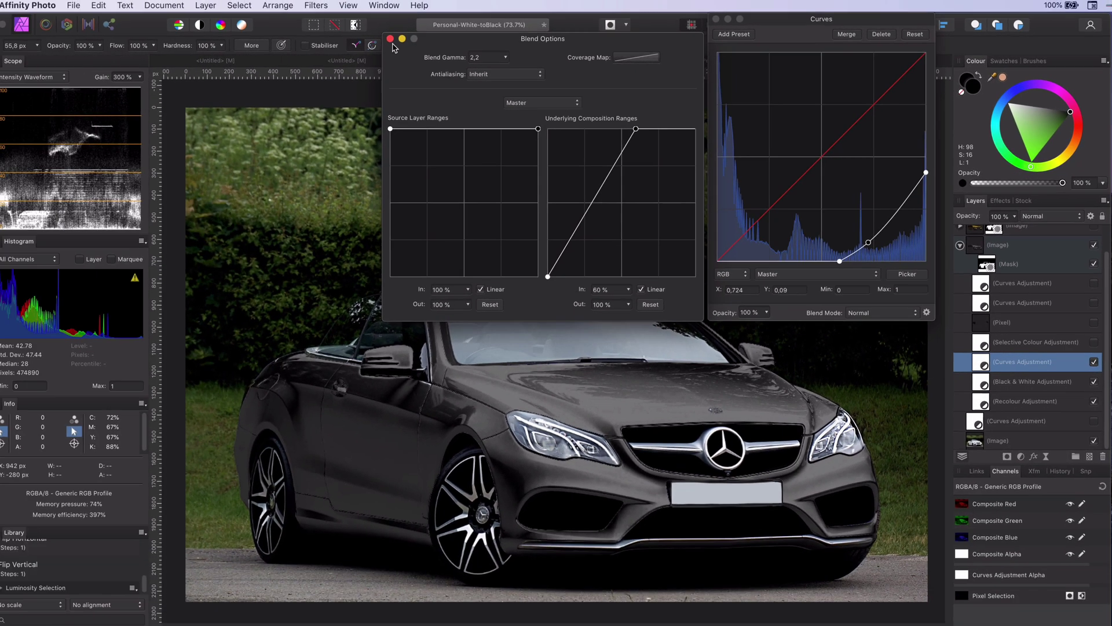
{"action": "left_click", "coordinate": [390, 39]}
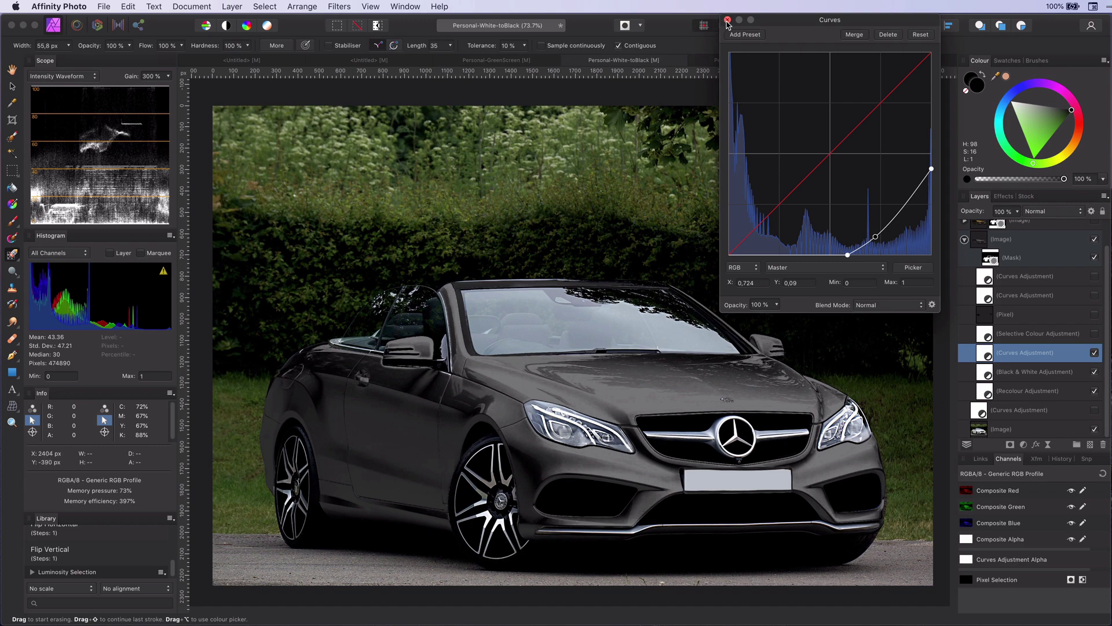
Switch on Selective Colour with Neutrals Black at 34% and Overlay blending.
{"action": "left_click", "coordinate": [716, 18]}
{"action": "double_click", "coordinate": [988, 335]}
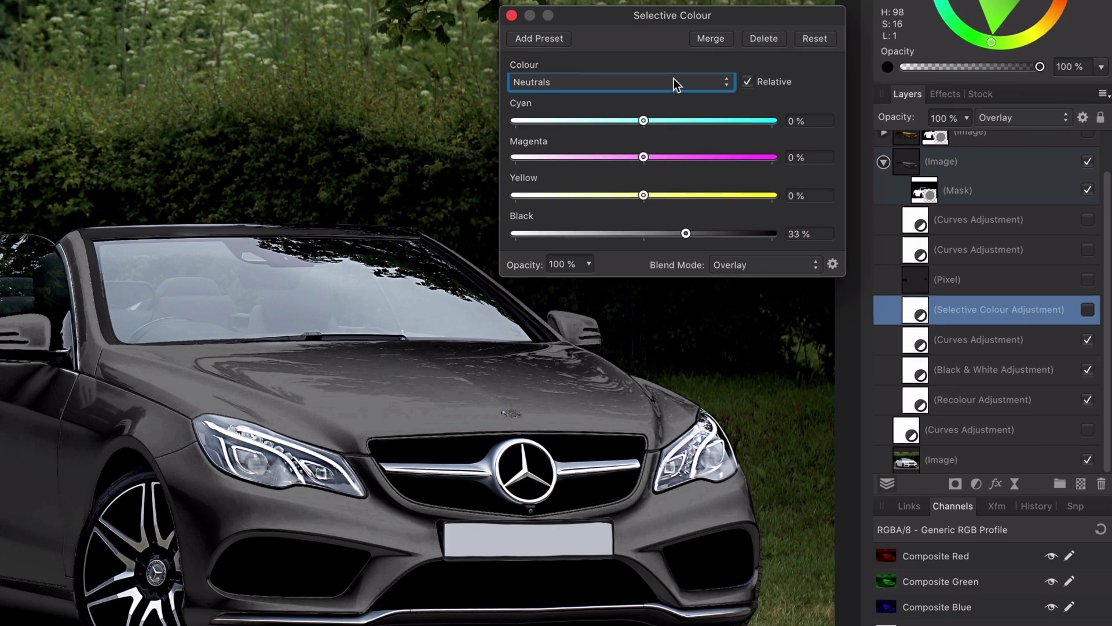
{"action": "left_click", "coordinate": [673, 79]}
{"action": "left_click", "coordinate": [650, 85]}
{"action": "left_click_drag", "start_coordinate": [687, 232], "coordinate": [693, 233]}
{"action": "left_click", "coordinate": [746, 267]}
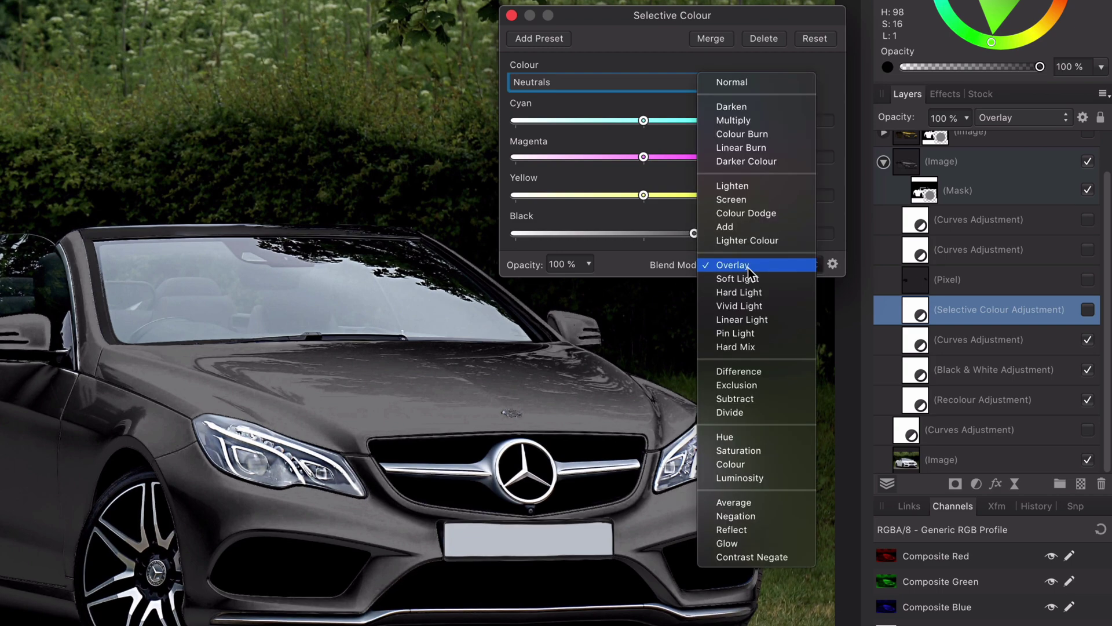
{"action": "left_click", "coordinate": [748, 268]}
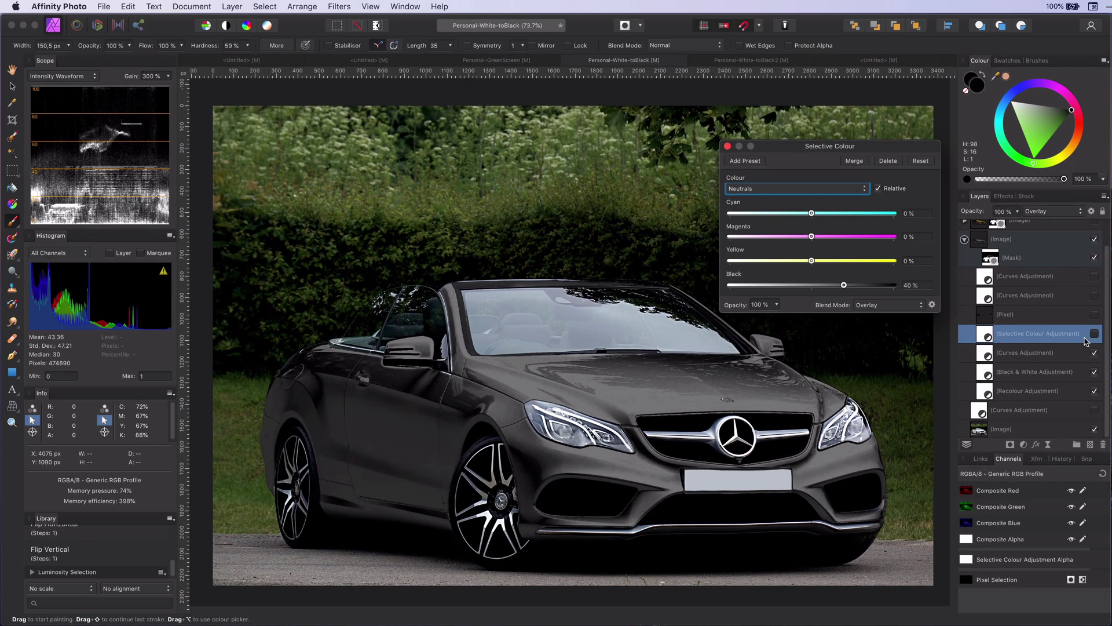
{"action": "left_click", "coordinate": [1087, 309]}
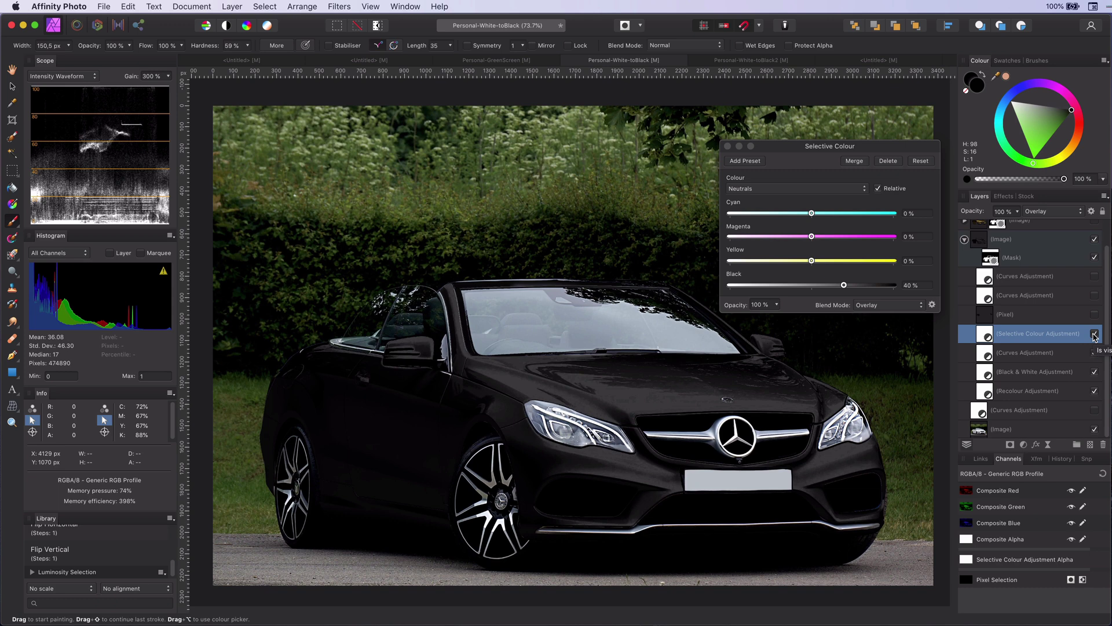
{"action": "left_click_drag", "start_coordinate": [844, 286], "coordinate": [839, 288]}
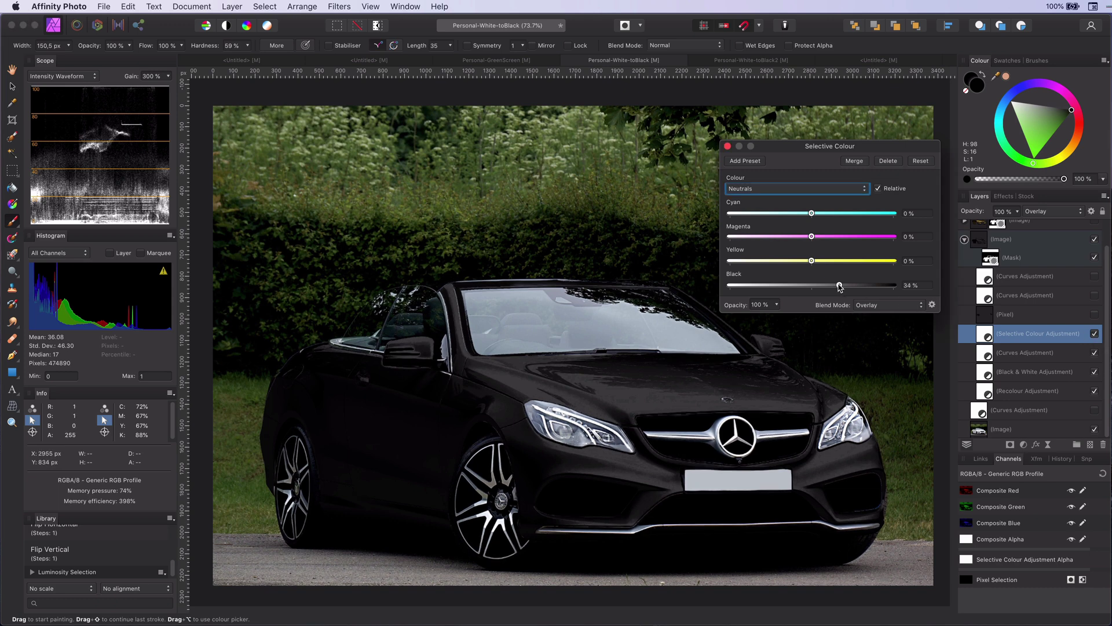
Inspect the blackened wheel and door close up, then fit the whole photo to the window.
{"action": "left_click", "coordinate": [727, 146]}
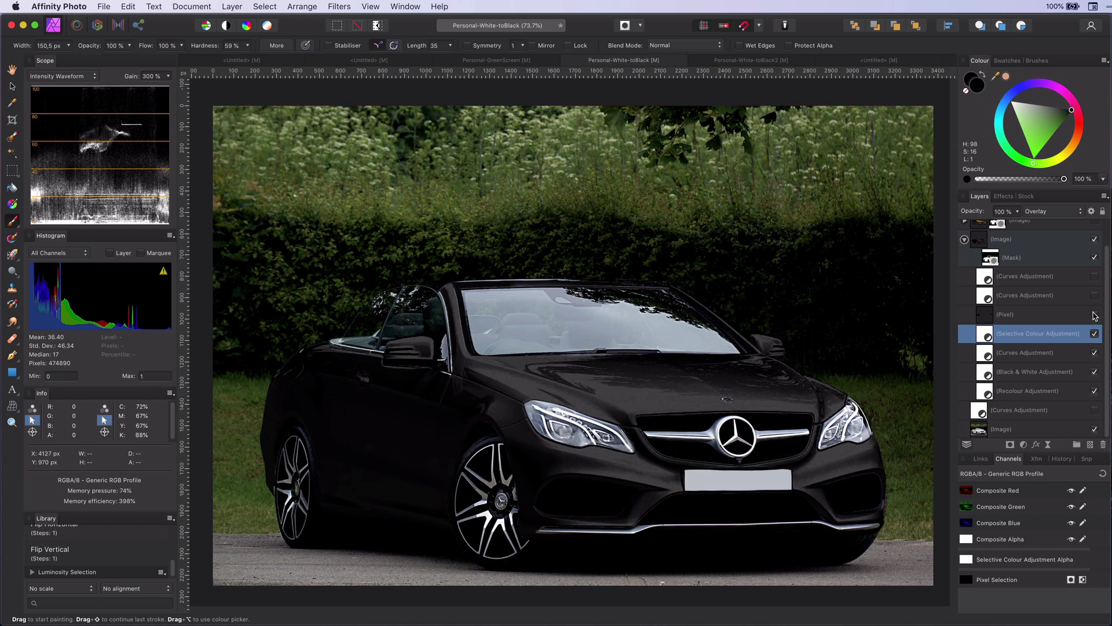
{"action": "key", "text": "e"}
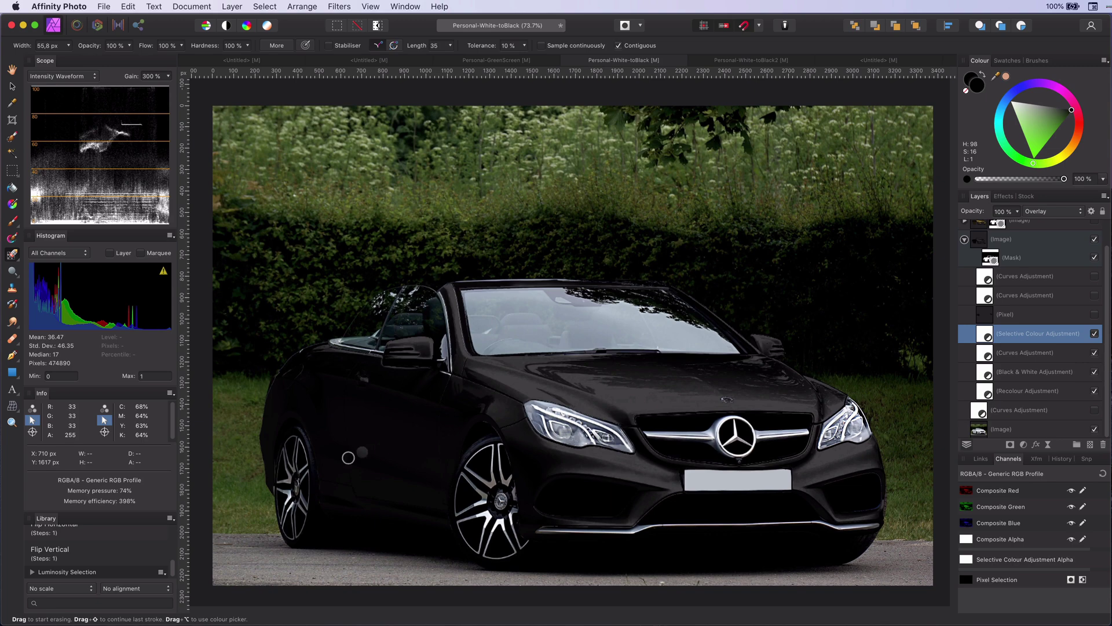
{"action": "scroll", "coordinate": [300, 442], "scroll_direction": "up", "scroll_amount": 5}
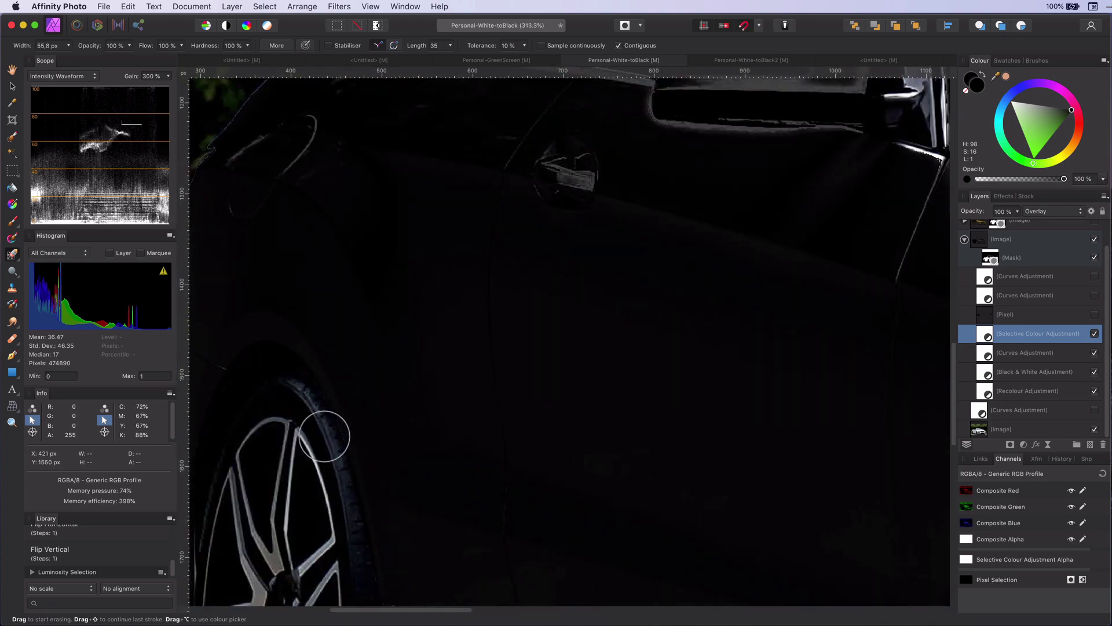
{"action": "scroll", "coordinate": [510, 496], "scroll_direction": "down", "scroll_amount": 3}
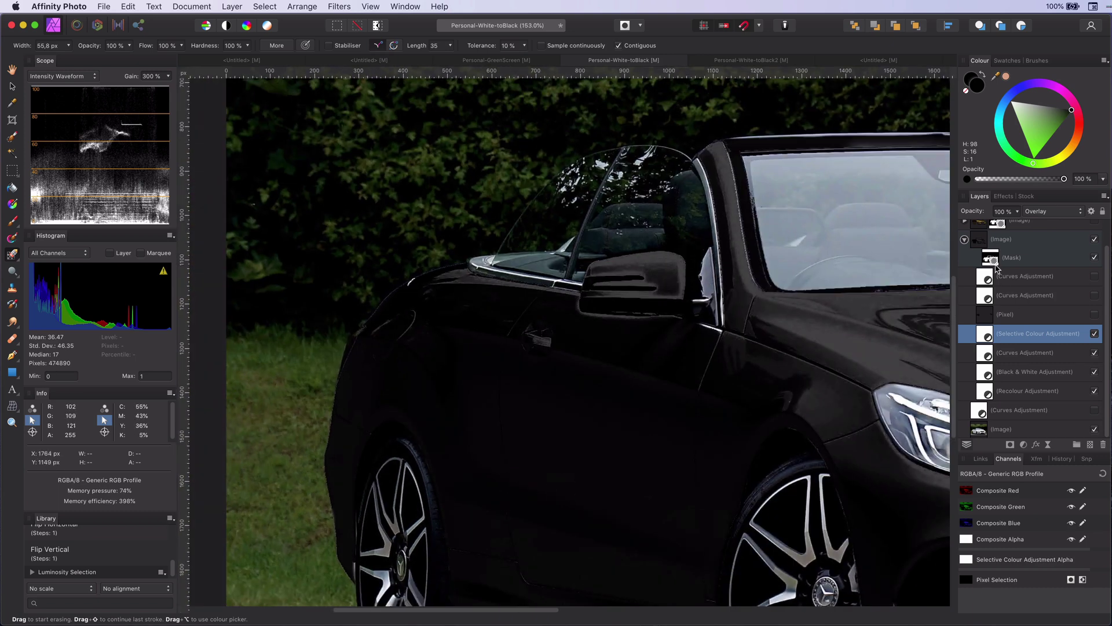
{"action": "left_click", "coordinate": [979, 241]}
{"action": "key", "text": "v"}
{"action": "key", "text": "super+0"}
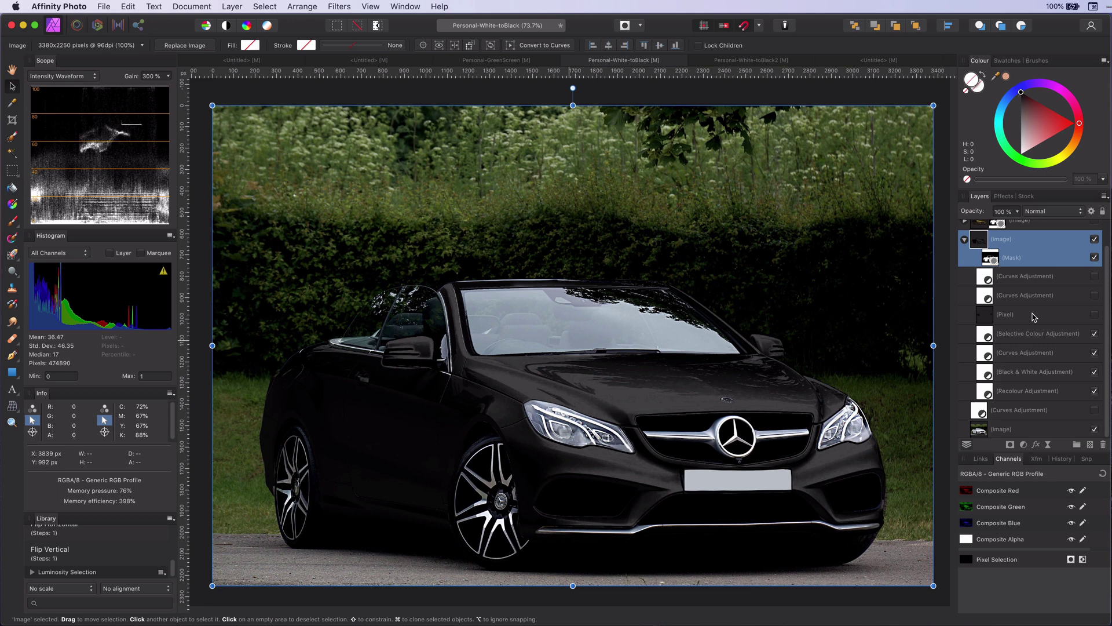
Turn on the second Curves adjustment, viewing its lifted Blue channel curve.
{"action": "left_click", "coordinate": [1009, 296]}
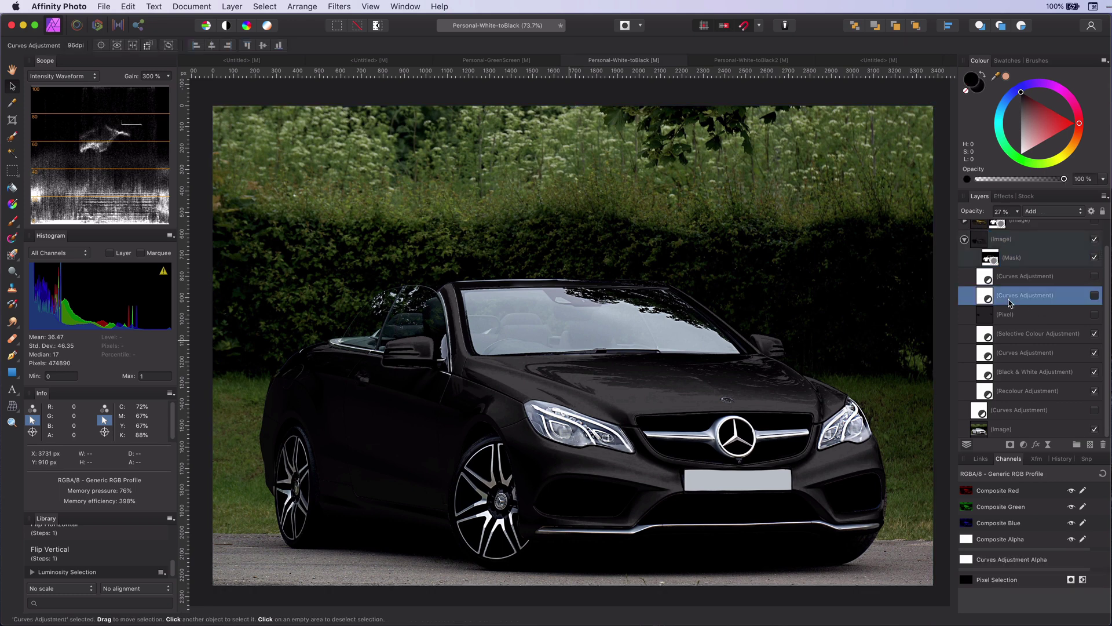
{"action": "double_click", "coordinate": [986, 297]}
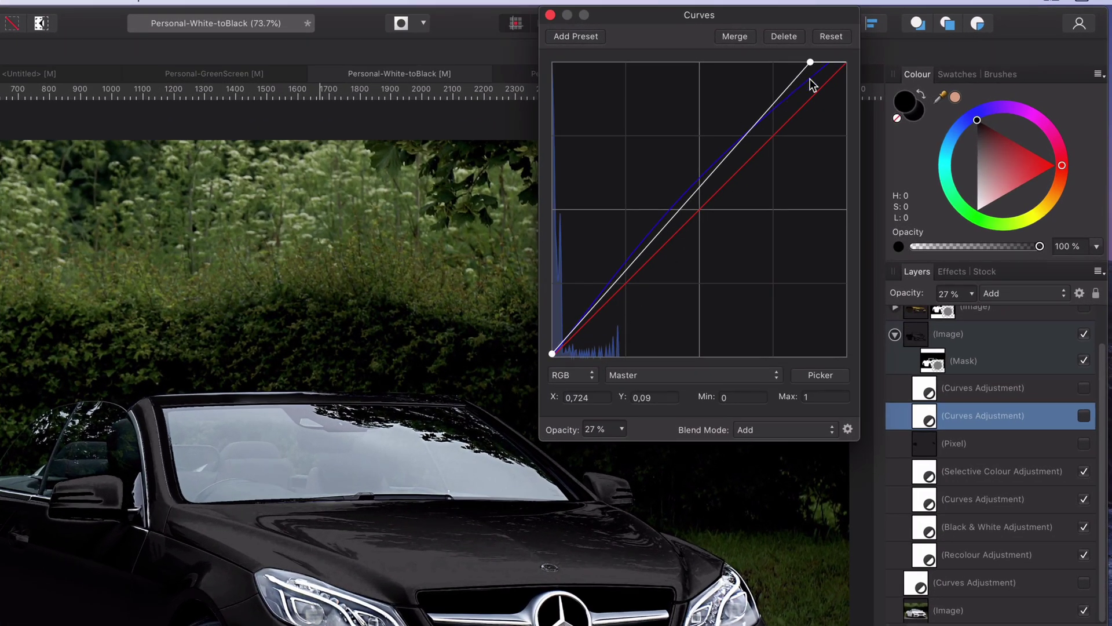
{"action": "left_click", "coordinate": [710, 378]}
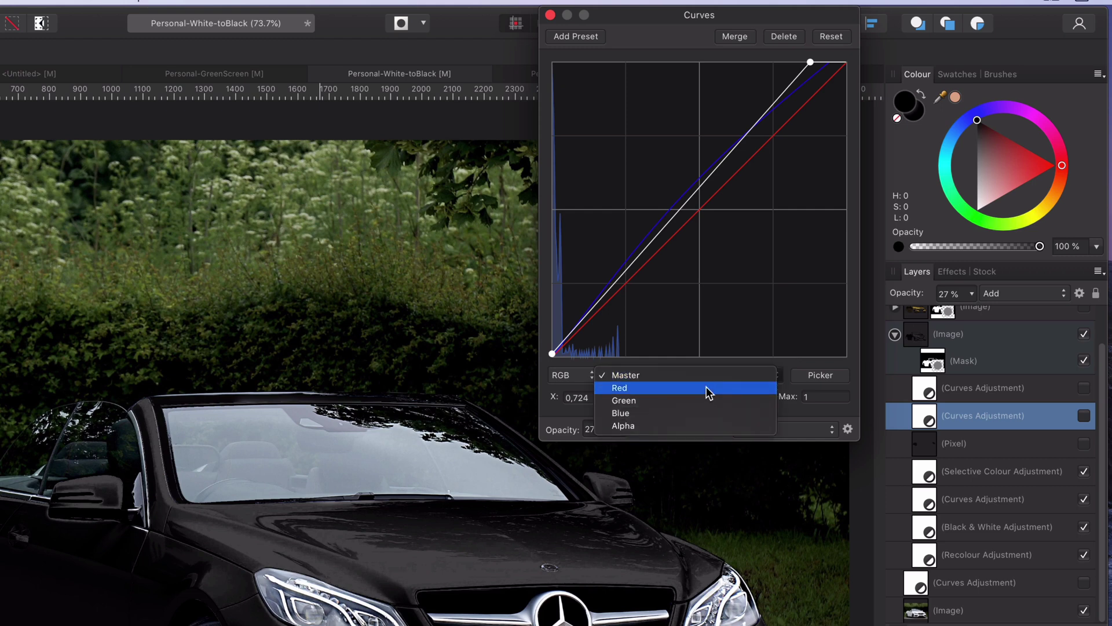
{"action": "left_click", "coordinate": [701, 411]}
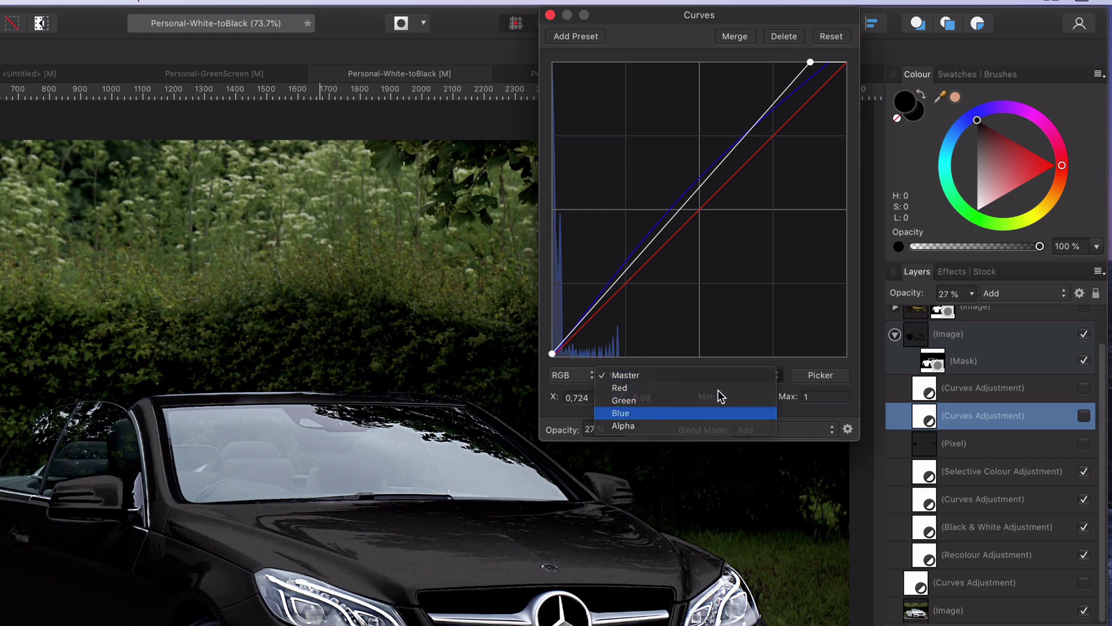
{"action": "left_click", "coordinate": [1083, 416]}
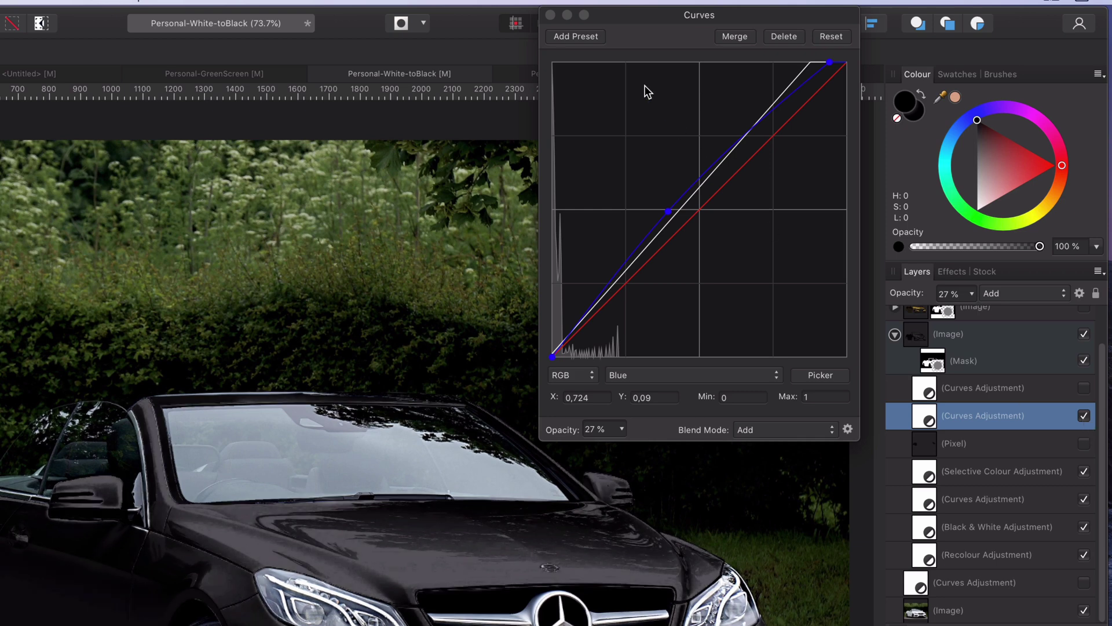
Set the lower Curves layer to 100% opacity, then turn on the upper Curves layer at about 23%.
{"action": "left_click", "coordinate": [550, 15]}
{"action": "left_click", "coordinate": [956, 294]}
{"action": "type", "text": "100"}
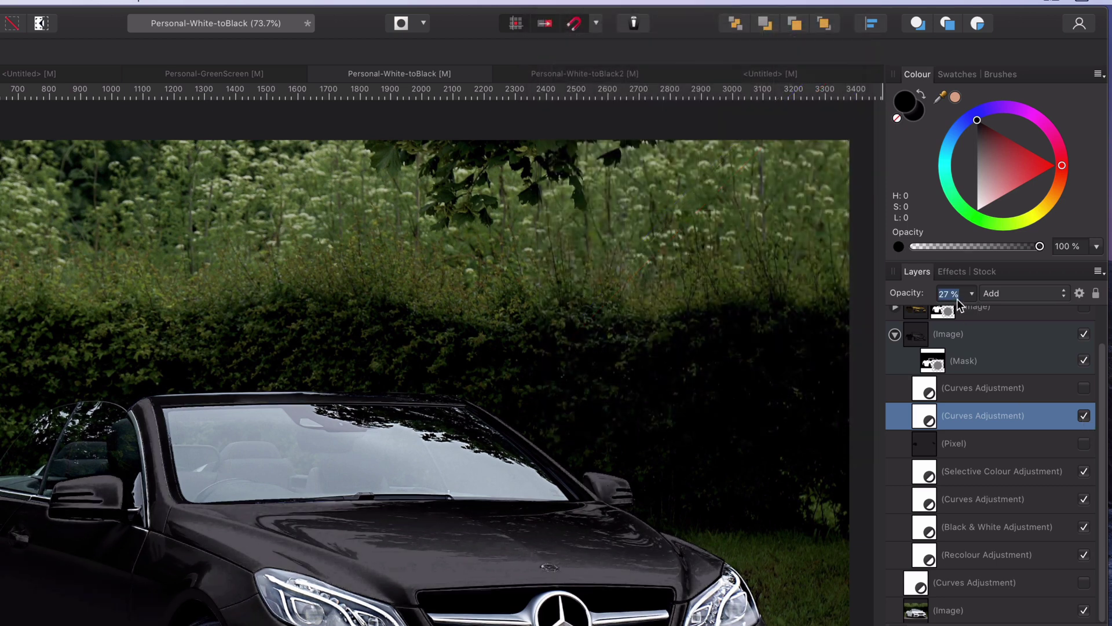
{"action": "key", "text": "Return"}
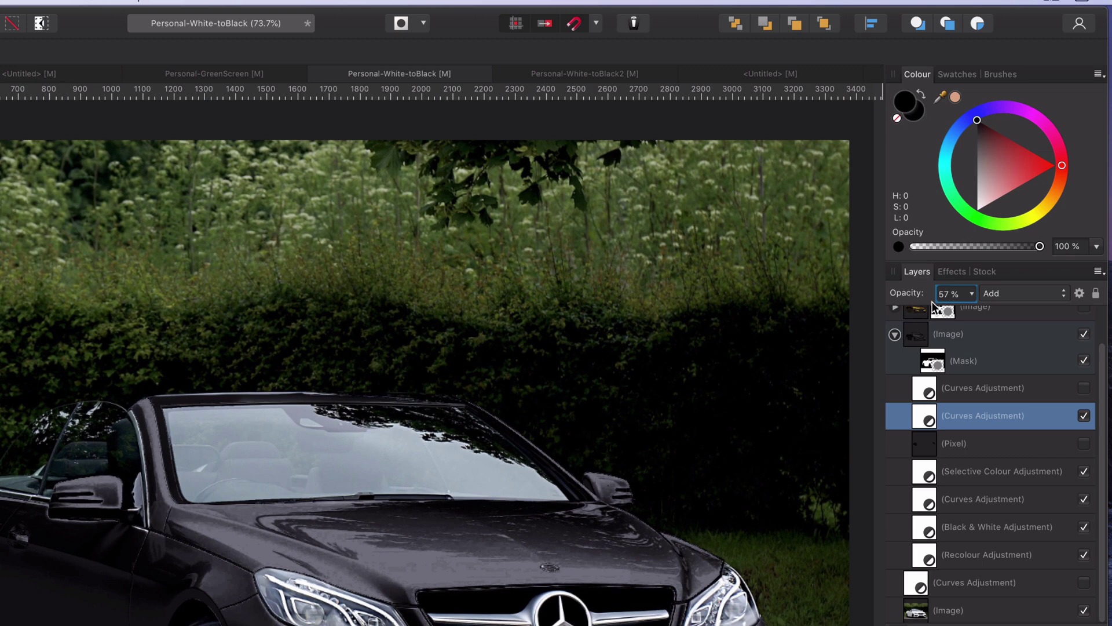
{"action": "left_click", "coordinate": [984, 387]}
{"action": "left_click", "coordinate": [1084, 387]}
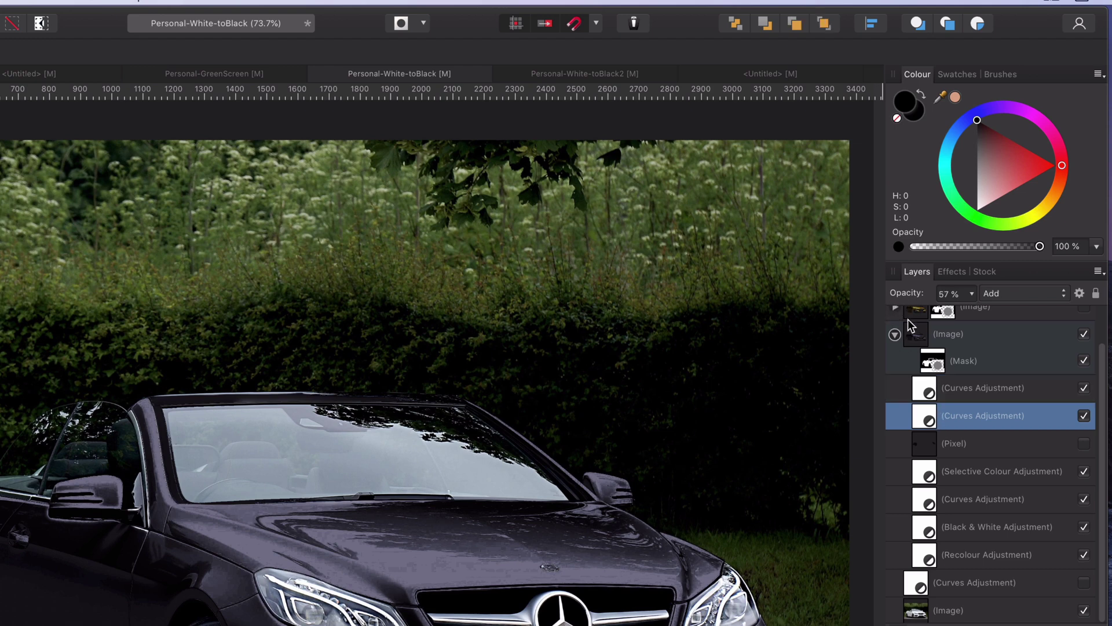
{"action": "left_click_drag", "start_coordinate": [906, 294], "coordinate": [869, 293]}
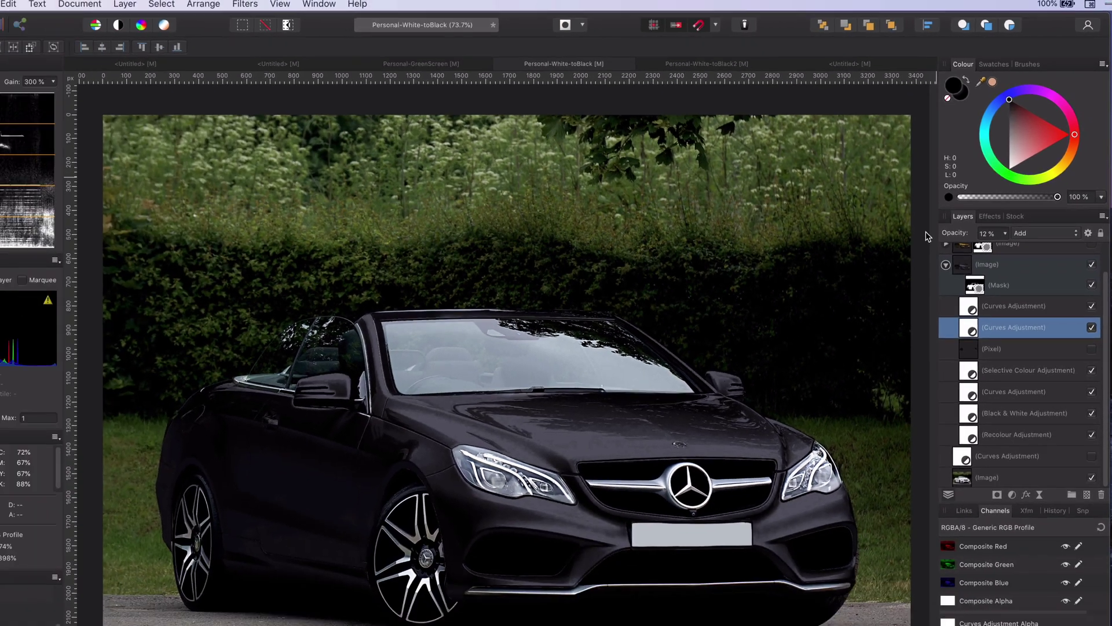
{"action": "key", "text": "super+d"}
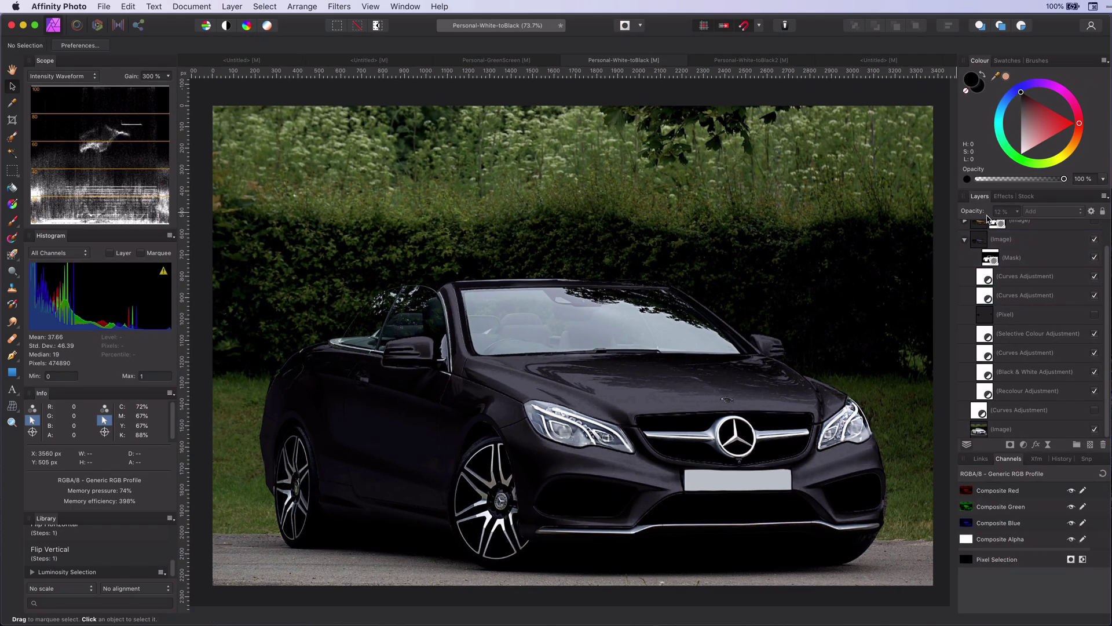
Set the lower Curves layer to 25% opacity and the upper one to 40%.
{"action": "left_click", "coordinate": [987, 300]}
{"action": "left_click", "coordinate": [998, 212]}
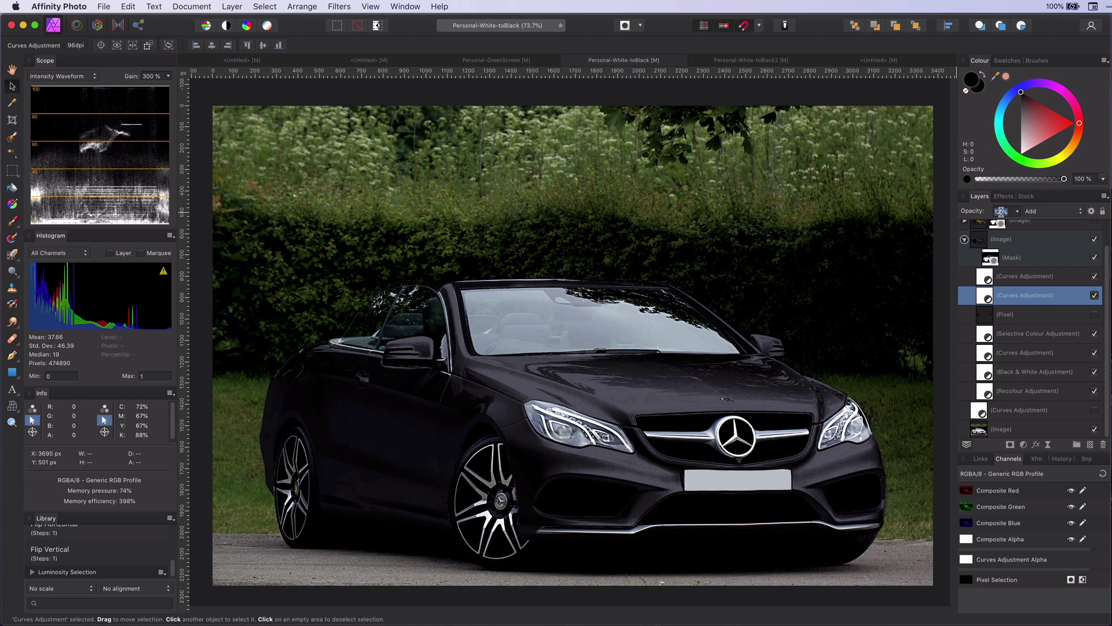
{"action": "type", "text": "25"}
{"action": "key", "text": "Return"}
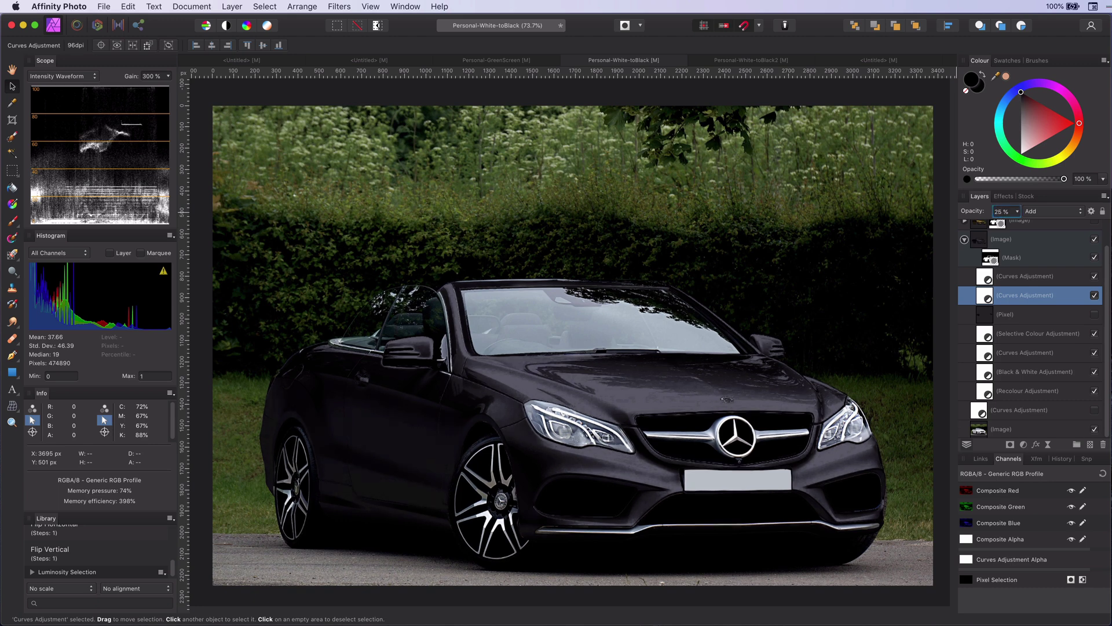
{"action": "left_click", "coordinate": [995, 279]}
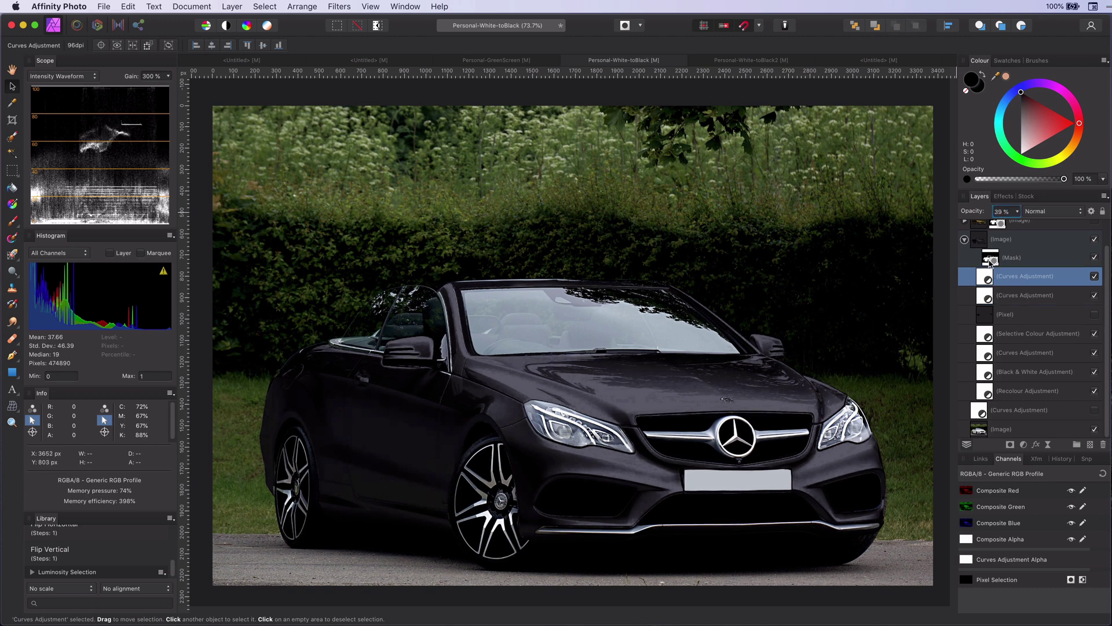
{"action": "key", "text": "0"}
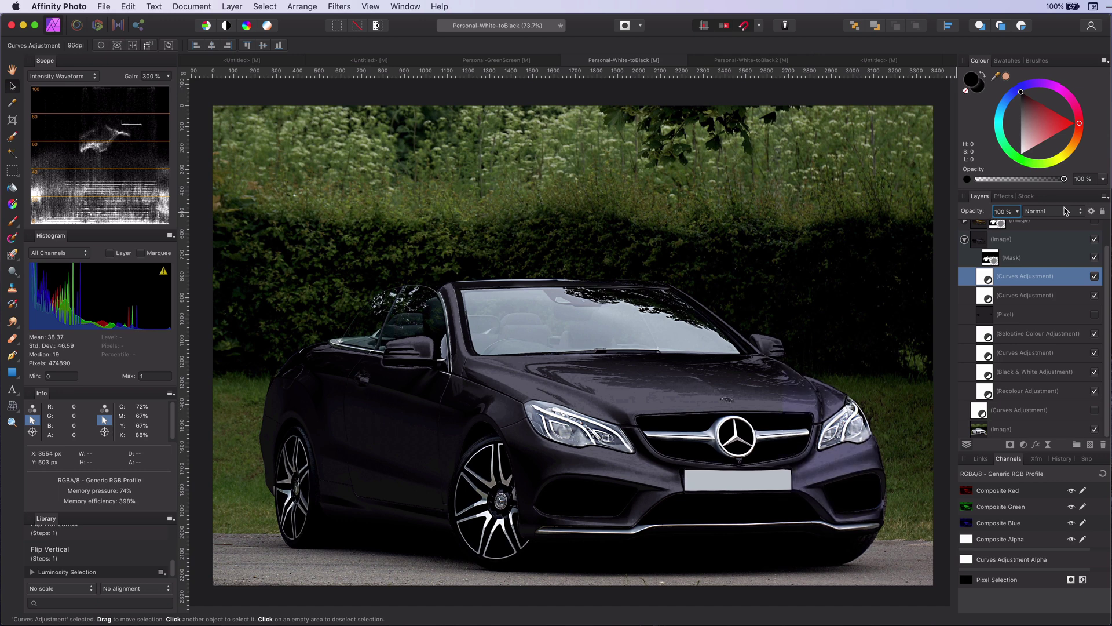
{"action": "key", "text": "4"}
Show and select the 78% Darken Pixel layer, then switch to the Paint Brush.
{"action": "key", "text": "super+d"}
{"action": "left_click", "coordinate": [1094, 314]}
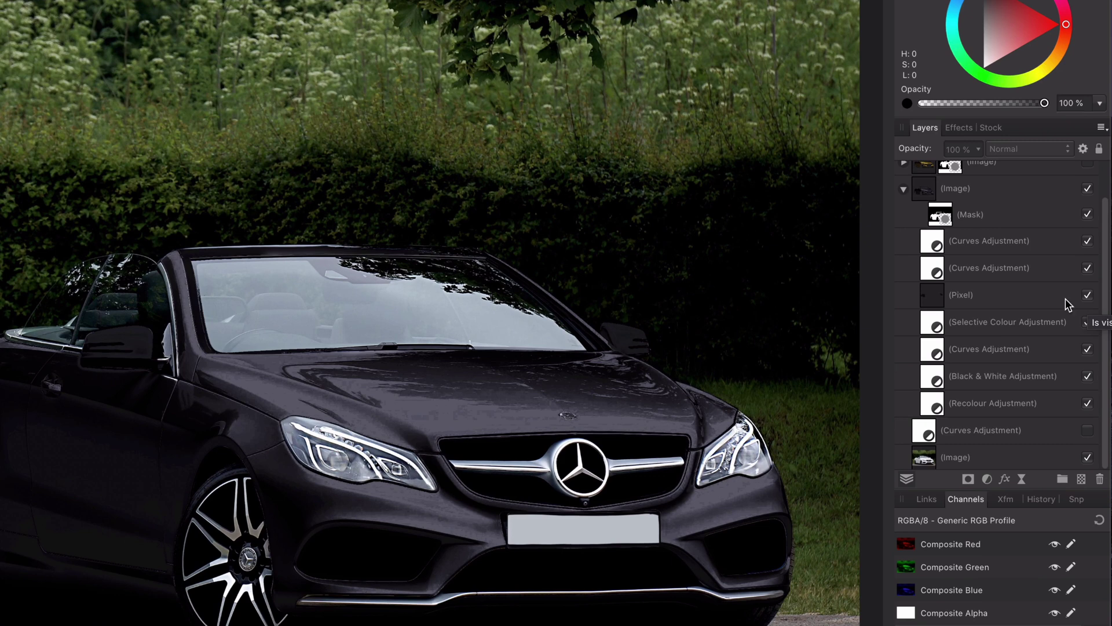
{"action": "left_click", "coordinate": [1015, 315]}
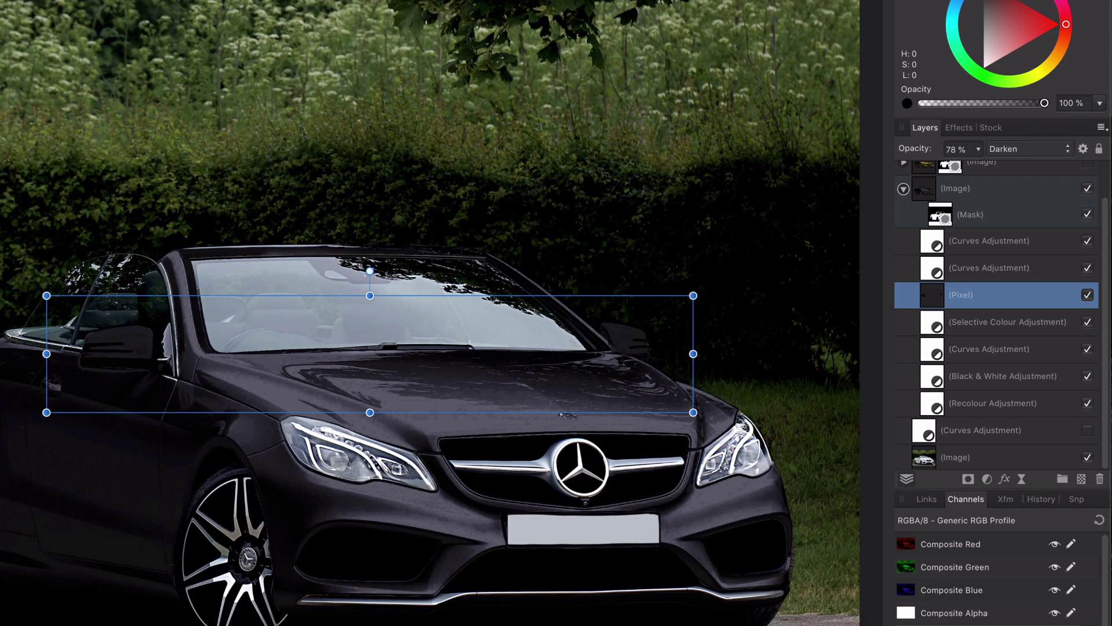
{"action": "key", "text": "b"}
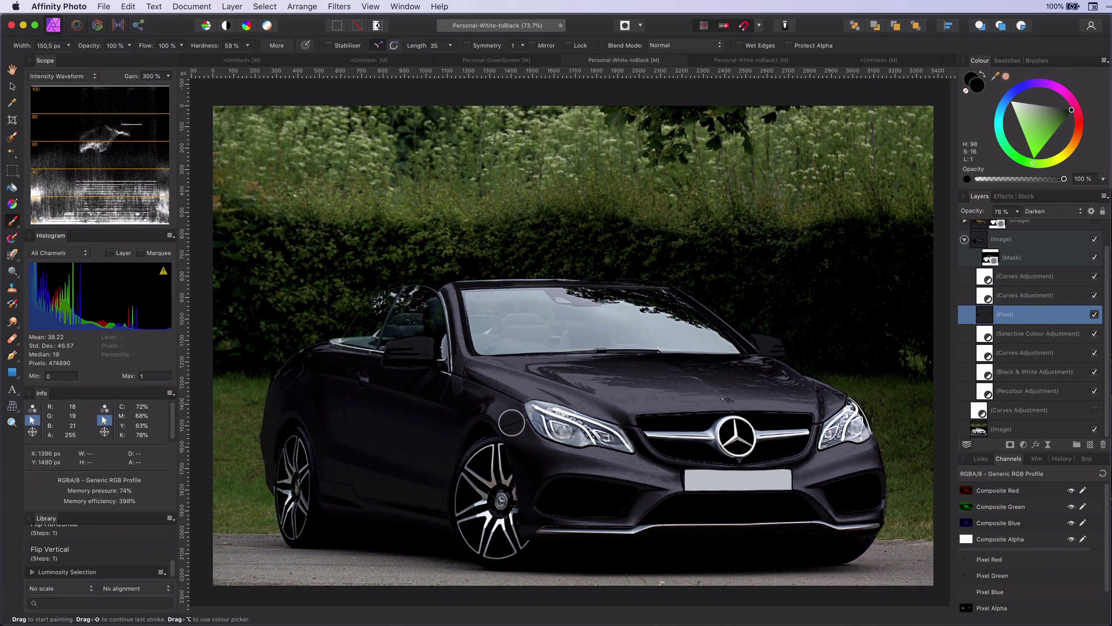
Copy the car document's adjustment layers, from Curves down to Recolour Adjustment.
{"action": "left_click", "coordinate": [879, 60]}
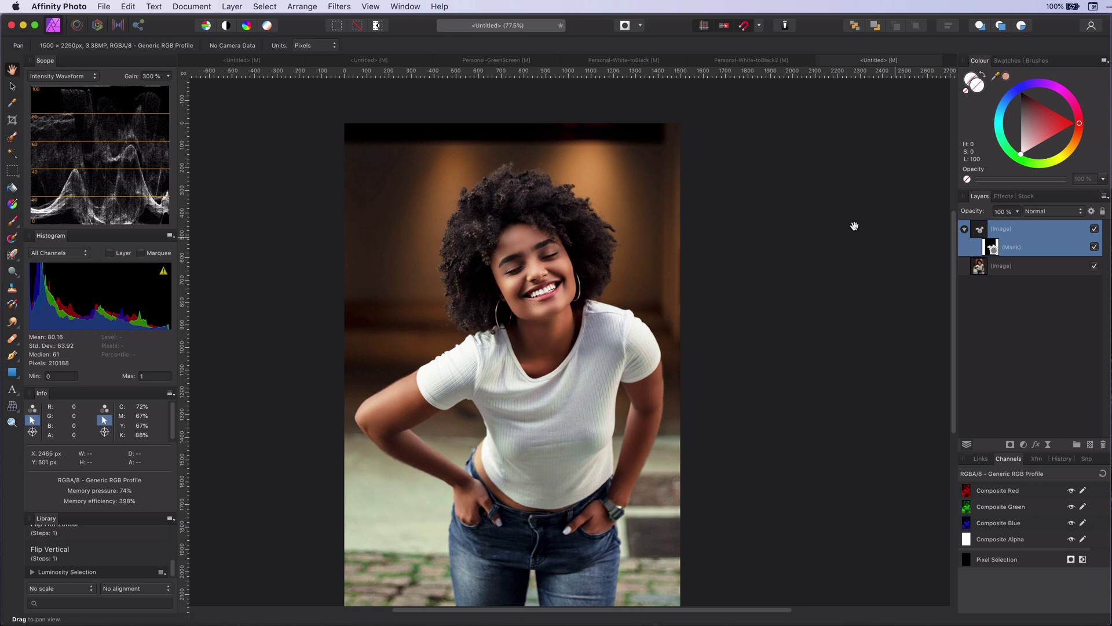
{"action": "left_click", "coordinate": [631, 61]}
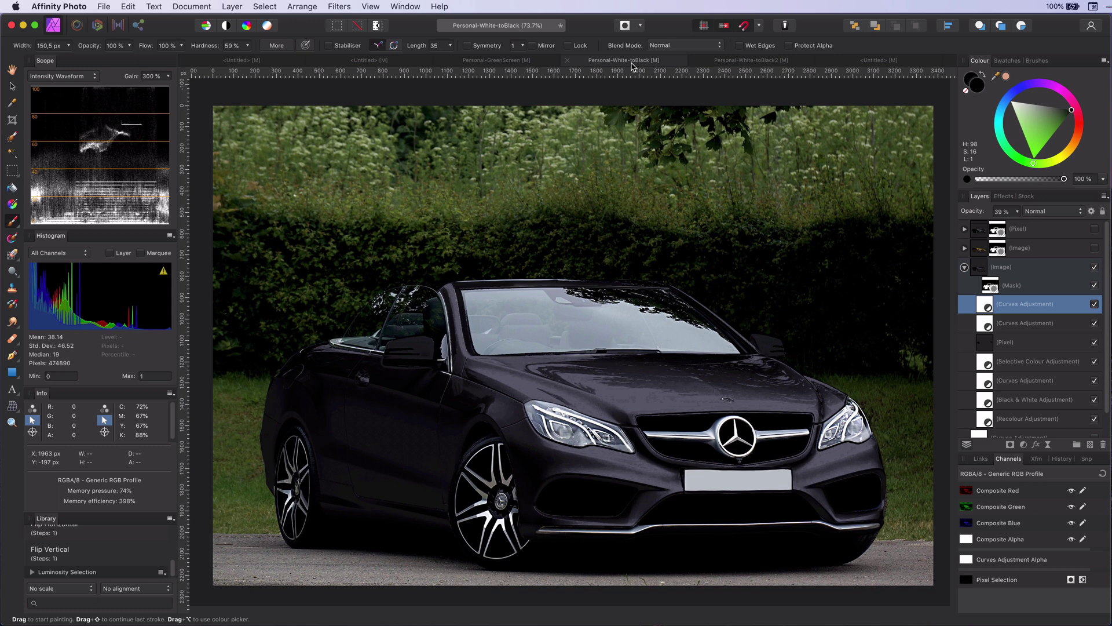
{"action": "left_click", "coordinate": [1023, 419], "text": "shift"}
{"action": "right_click", "coordinate": [986, 305]}
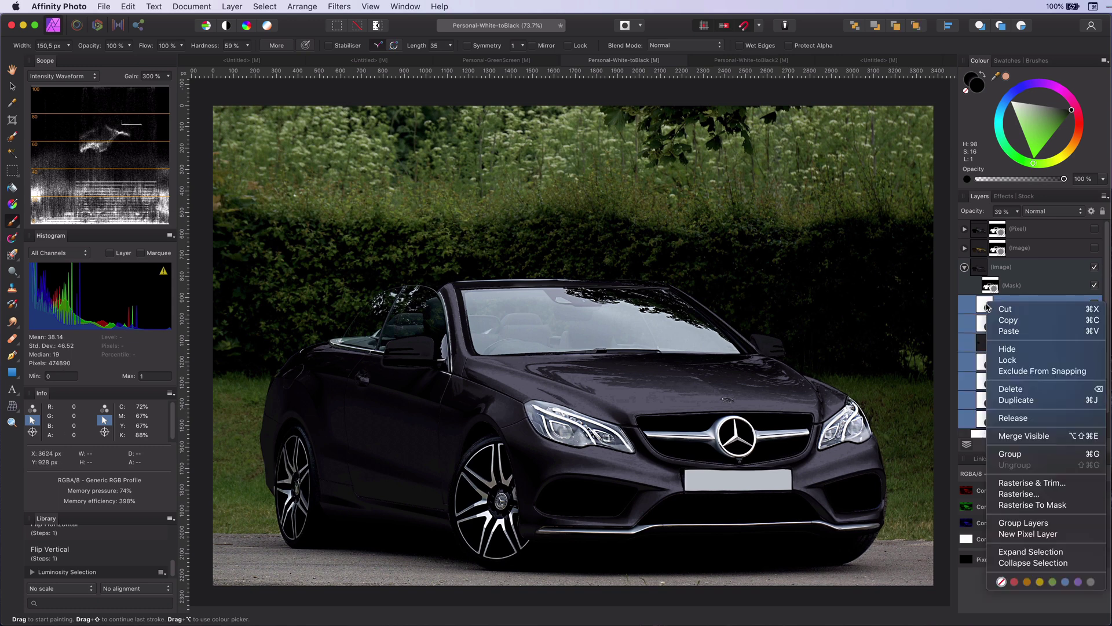
{"action": "left_click", "coordinate": [1018, 322]}
Paste the copied adjustment stack onto the woman photo's Image layer.
{"action": "key", "text": "ctrl+Tab"}
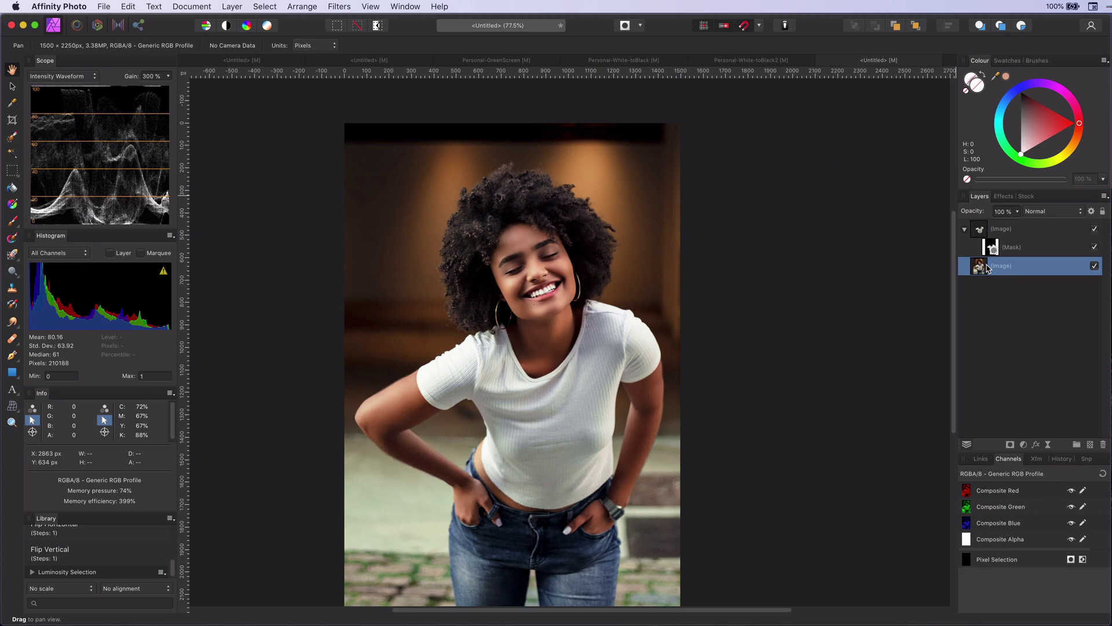
{"action": "right_click", "coordinate": [988, 266]}
{"action": "left_click", "coordinate": [1008, 296]}
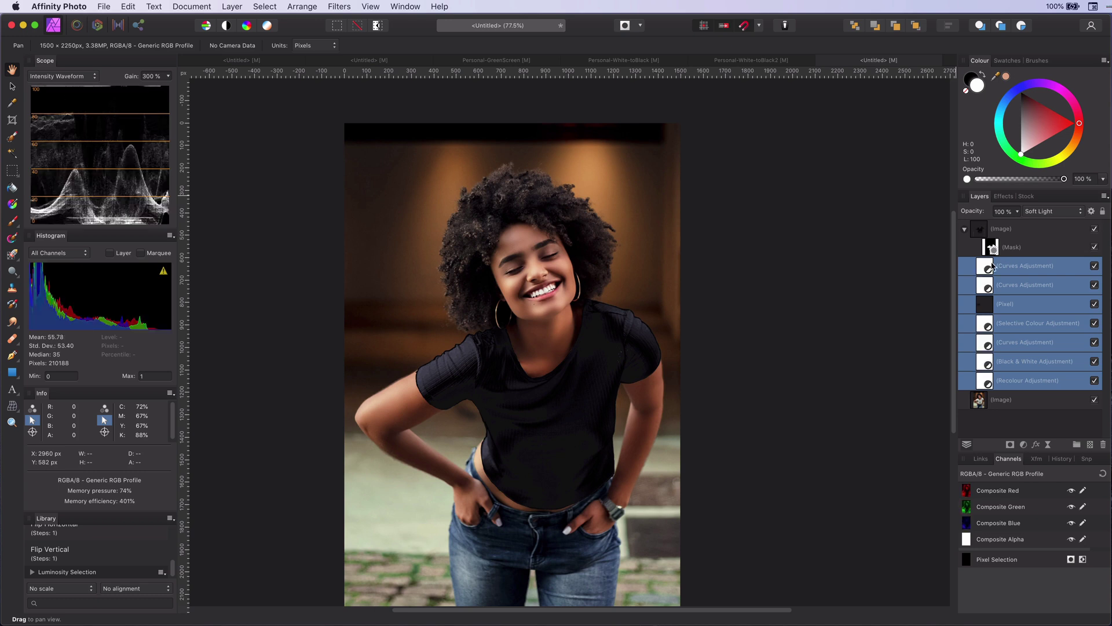
On the second Curves layer, raise the Red midtones and lower the Blue channel.
{"action": "key", "text": "super+alt+d"}
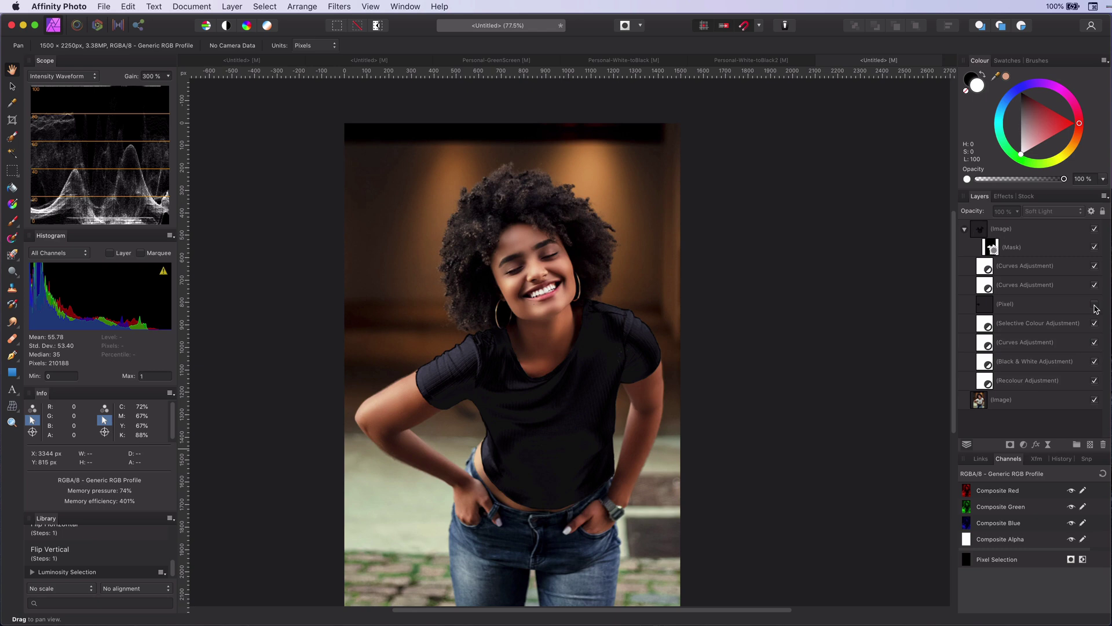
{"action": "double_click", "coordinate": [985, 284]}
{"action": "left_click", "coordinate": [823, 267]}
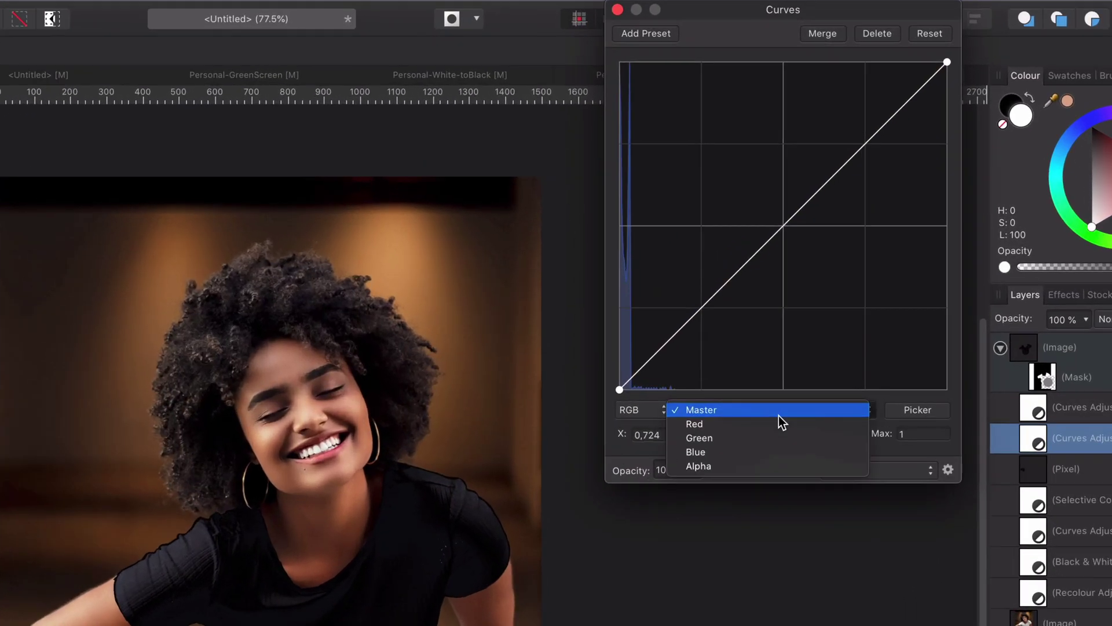
{"action": "left_click", "coordinate": [827, 276]}
{"action": "mouse_move", "coordinate": [767, 251]}
{"action": "left_mouse_down"}
{"action": "mouse_move", "coordinate": [749, 231]}
{"action": "mouse_move", "coordinate": [751, 243]}
{"action": "mouse_move", "coordinate": [779, 243]}
{"action": "left_mouse_up"}
{"action": "left_click", "coordinate": [775, 409]}
{"action": "left_click", "coordinate": [774, 412]}
{"action": "key", "text": "Down"}
{"action": "key", "text": "Down"}
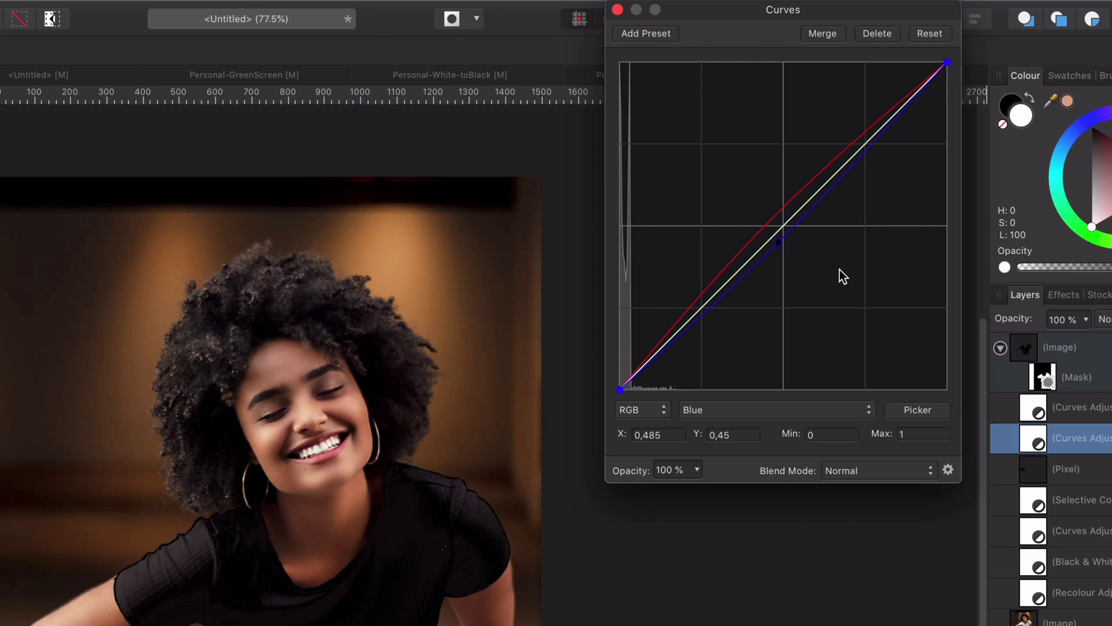
{"action": "left_click", "coordinate": [618, 9]}
Reset the first Curves layer, then raise its Red midtones and lower its Blue channel.
{"action": "double_click", "coordinate": [1034, 407]}
{"action": "left_click", "coordinate": [929, 33]}
{"action": "left_click", "coordinate": [770, 410]}
{"action": "left_click", "coordinate": [770, 423]}
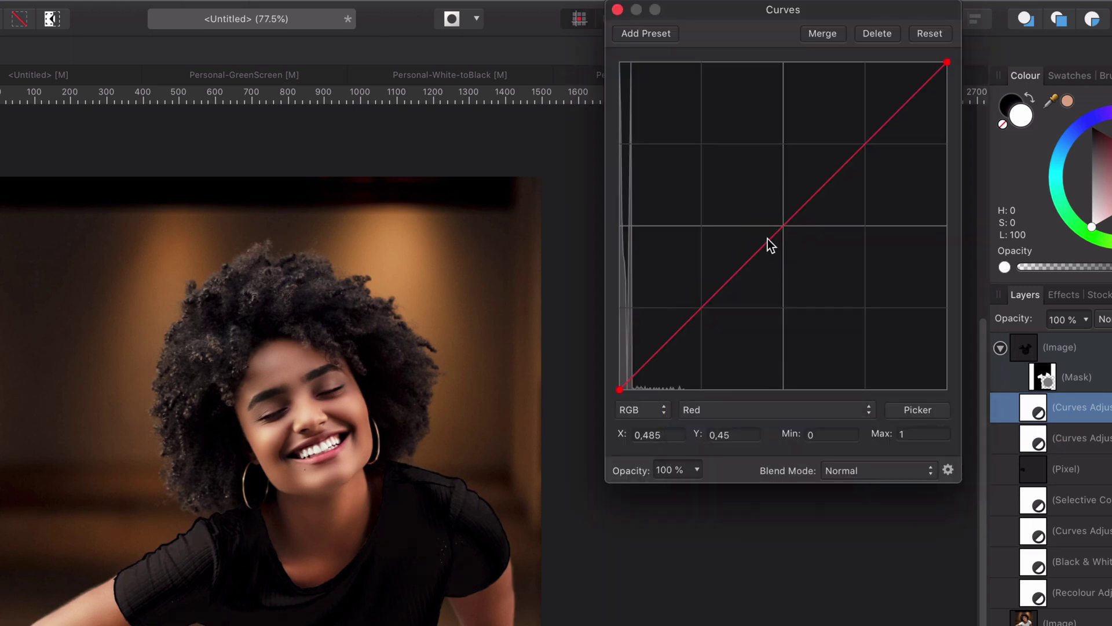
{"action": "mouse_move", "coordinate": [770, 246]}
{"action": "left_mouse_down"}
{"action": "mouse_move", "coordinate": [762, 226]}
{"action": "mouse_move", "coordinate": [783, 253]}
{"action": "left_mouse_up"}
{"action": "left_click", "coordinate": [773, 409]}
{"action": "left_click", "coordinate": [774, 437]}
{"action": "left_click", "coordinate": [617, 9]}
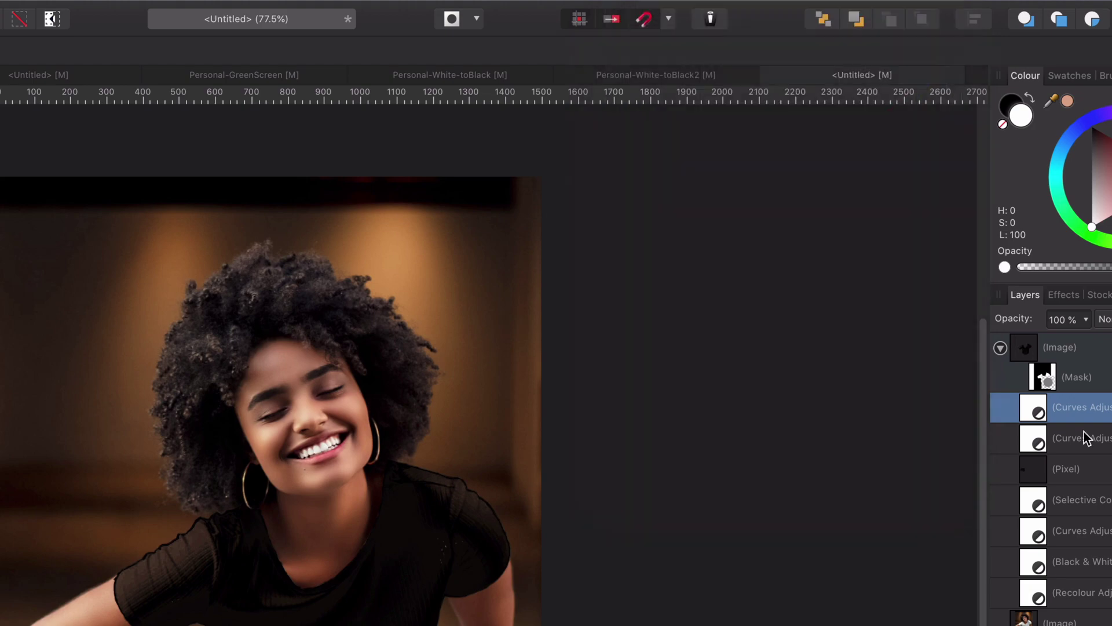
Set the top Curves layer's opacity to 48%.
{"action": "left_click", "coordinate": [1085, 438]}
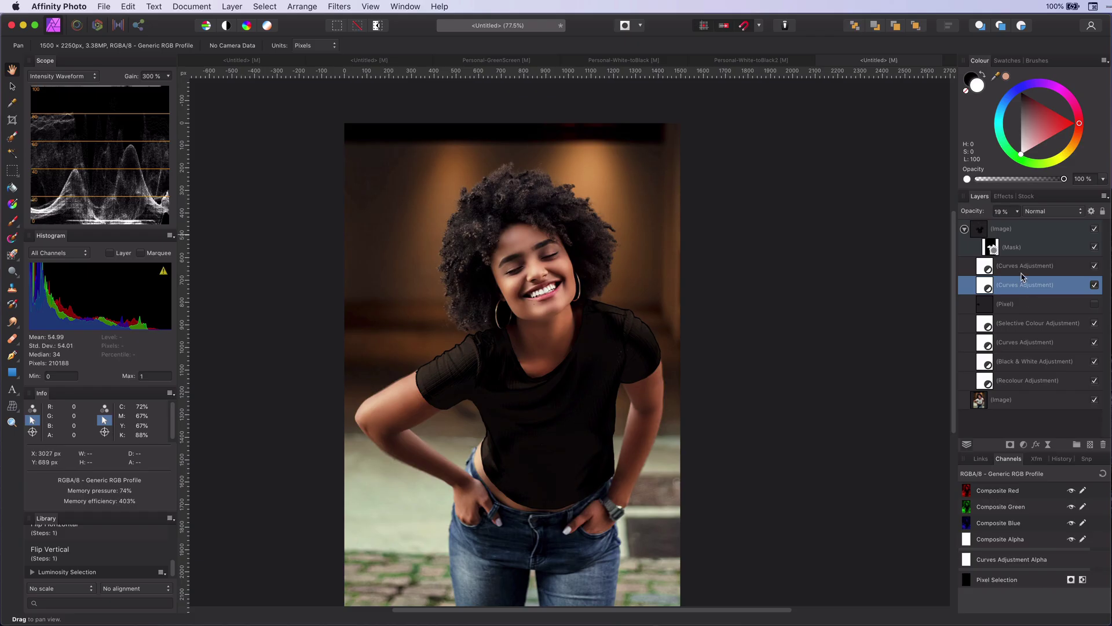
{"action": "left_click", "coordinate": [1022, 271]}
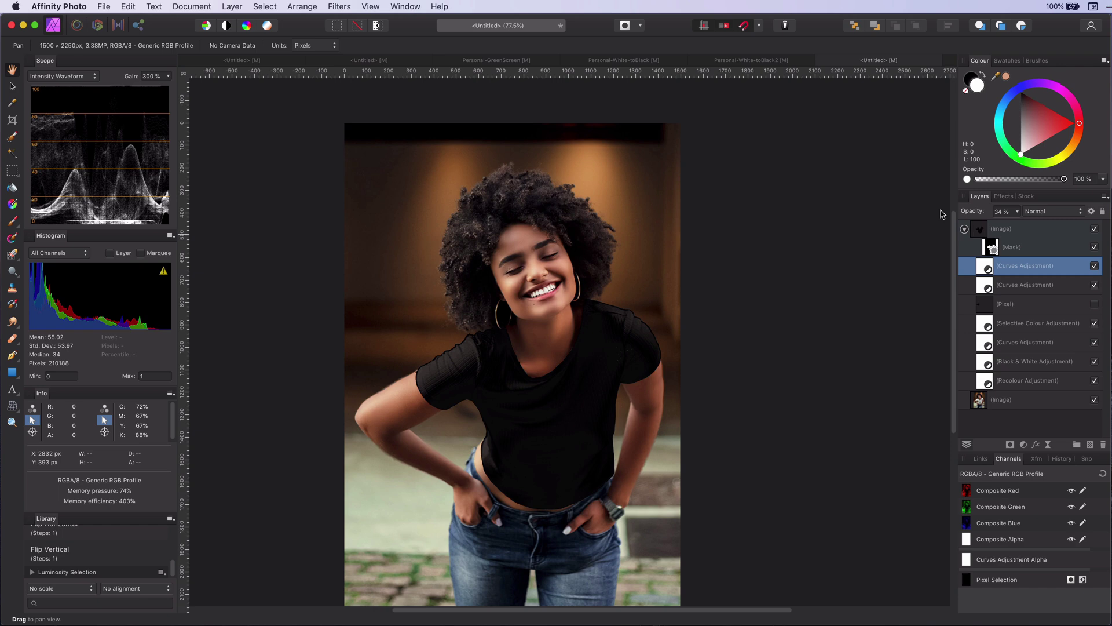
{"action": "key", "text": "4"}
{"action": "key", "text": "8"}
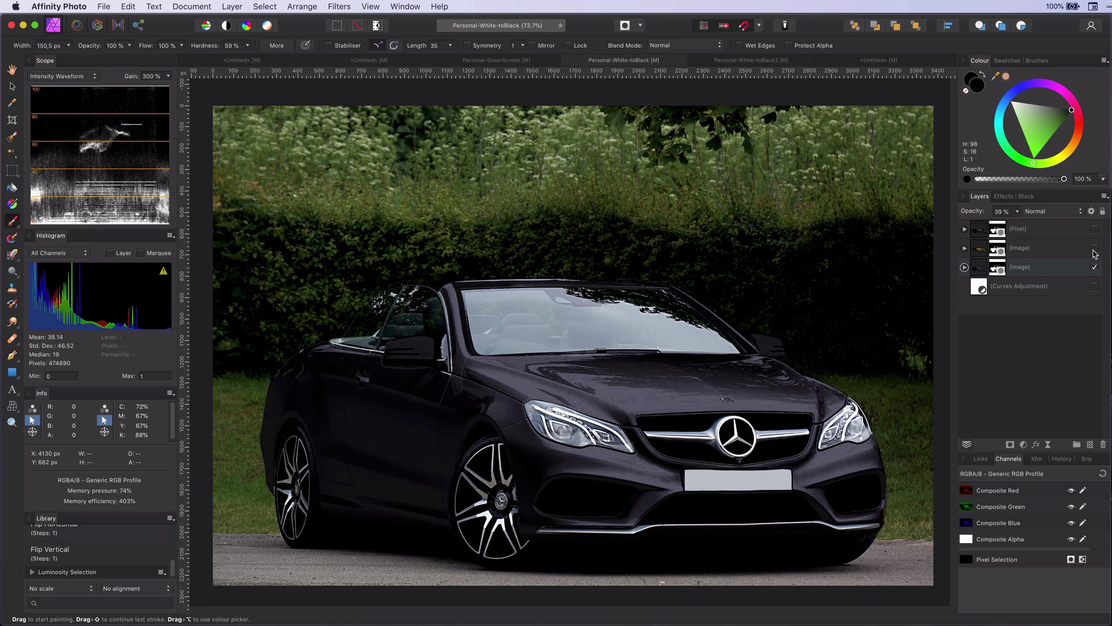
Set the gold variant's Selective Colour neutrals to cyan 45%, magenta 25%, yellow 58%, black −44%.
{"action": "left_click", "coordinate": [1095, 249]}
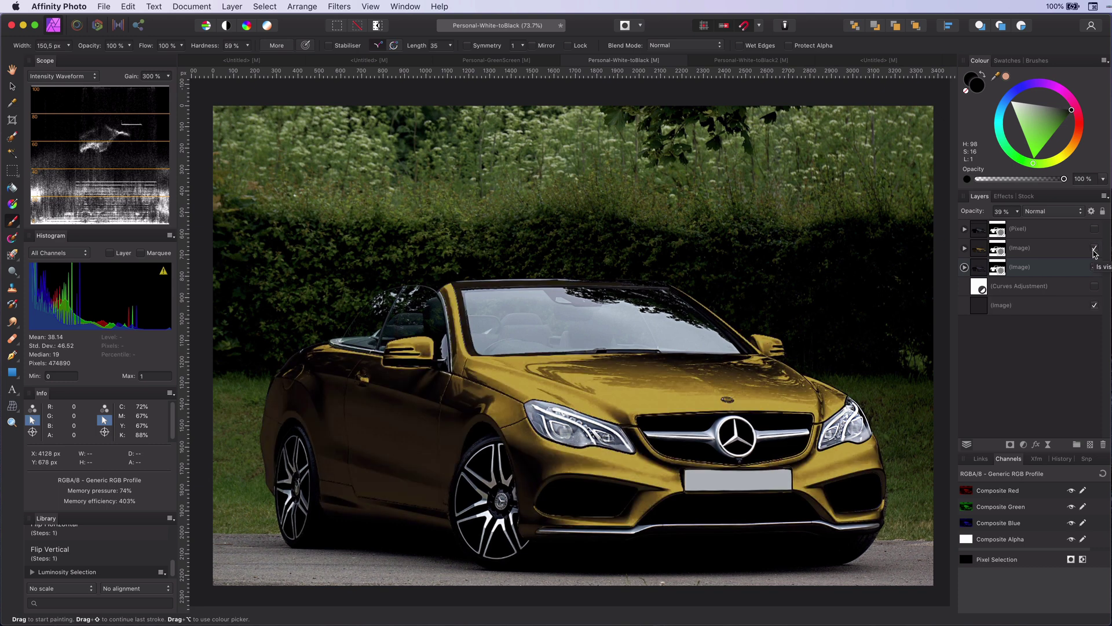
{"action": "left_click", "coordinate": [965, 248]}
{"action": "double_click", "coordinate": [986, 348]}
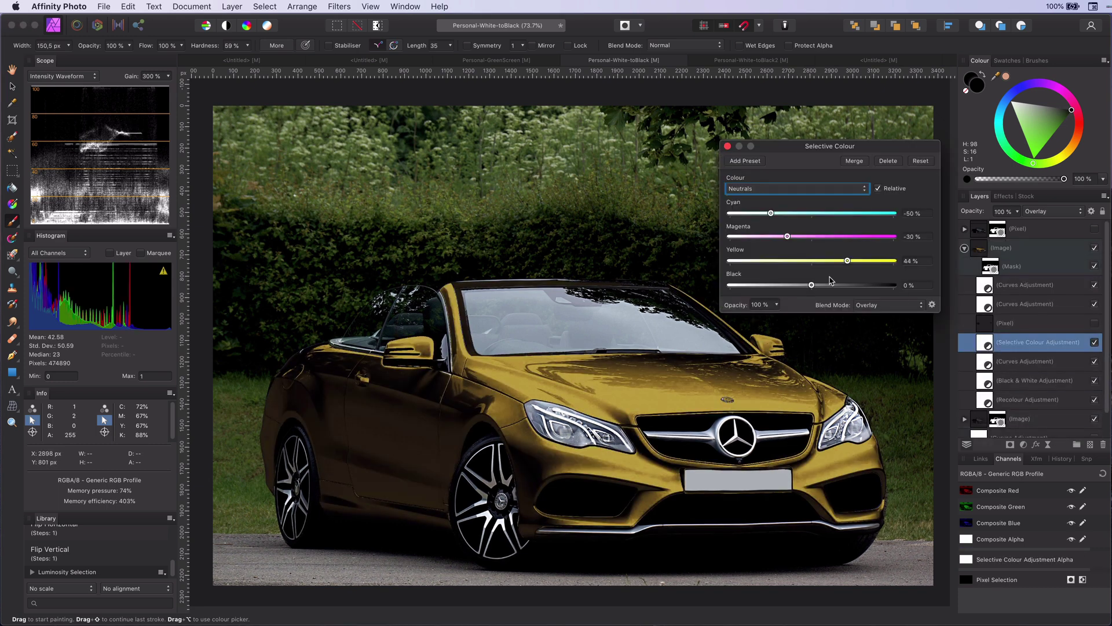
{"action": "mouse_move", "coordinate": [814, 239]}
{"action": "left_mouse_down"}
{"action": "mouse_move", "coordinate": [874, 222]}
{"action": "mouse_move", "coordinate": [848, 214]}
{"action": "mouse_move", "coordinate": [832, 240]}
{"action": "left_mouse_up"}
{"action": "left_click_drag", "start_coordinate": [811, 285], "coordinate": [858, 262]}
{"action": "left_click", "coordinate": [728, 146]}
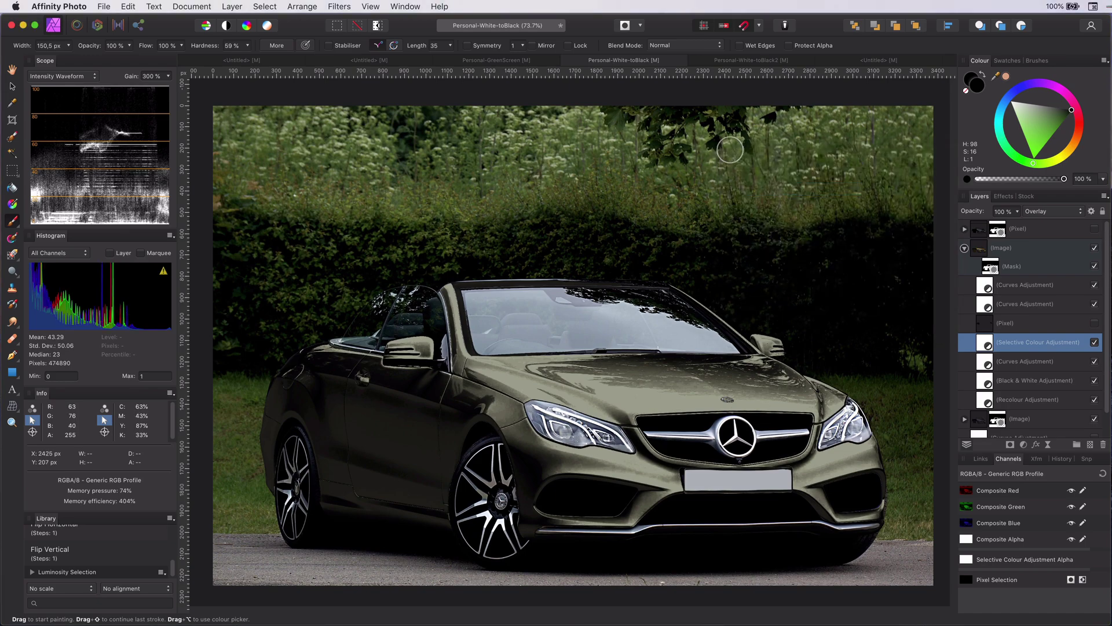